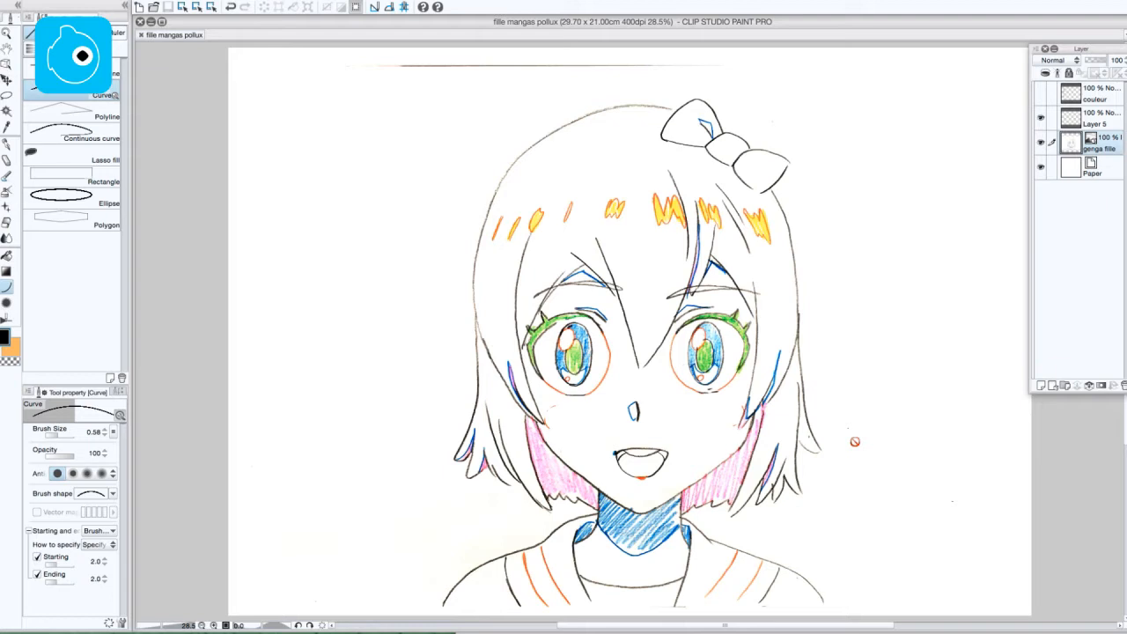
# Show the couleur layer and lower the opacity of the genga fille sketch layer to 19%
pyautogui.click(1102, 98)
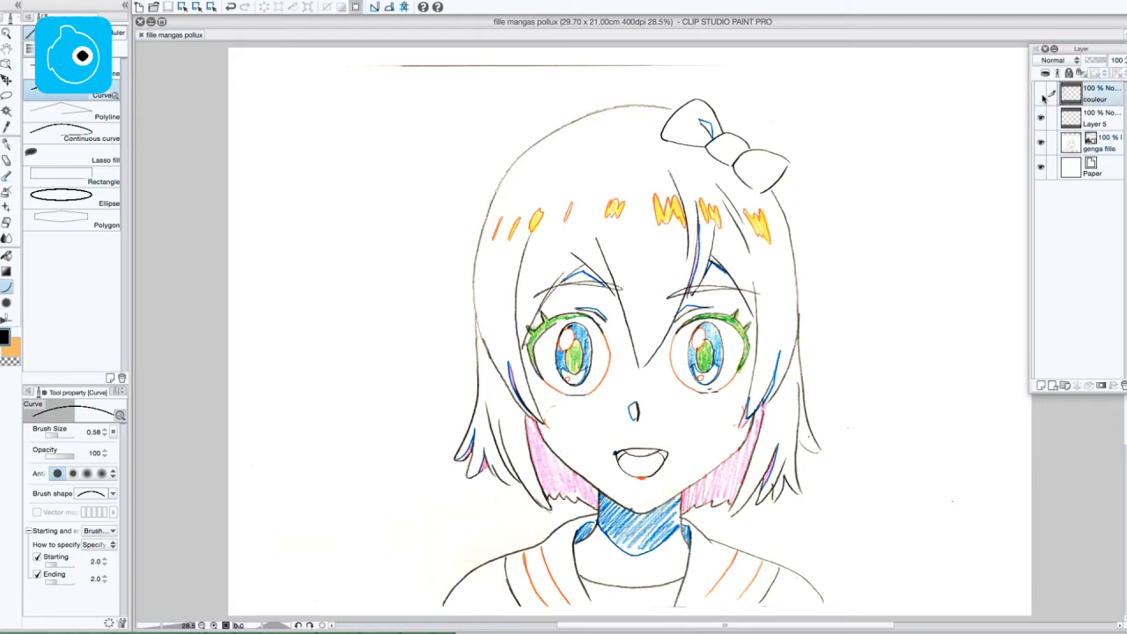
pyautogui.click(1042, 93)
pyautogui.click(1111, 146)
pyautogui.click(1090, 61)
# Add a new layer at the top of the stack and name it trait
pyautogui.click(1042, 387)
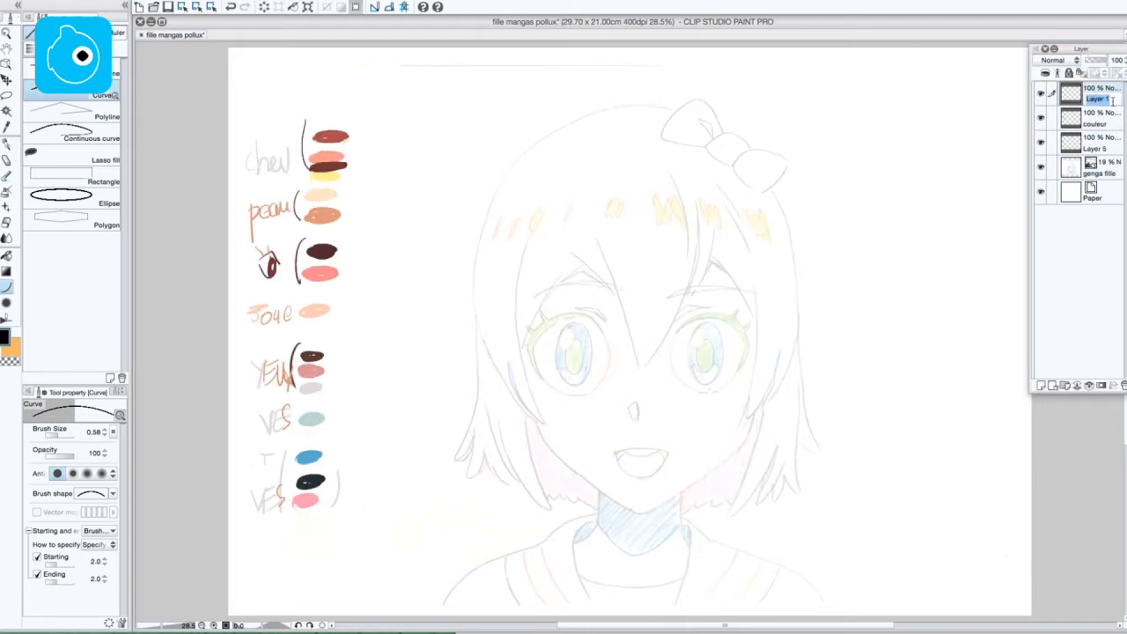
pyautogui.doubleClick(1096, 98)
pyautogui.write('trait')
pyautogui.press('Return')
# Ink the hair's outer contour with the Curve tool from the bow over the crown and down the left side
pyautogui.scroll(3, 521, 108)
pyautogui.moveTo(522, 108); pyautogui.dragTo(476, 329)
pyautogui.moveTo(332, 276); pyautogui.dragTo(675, 131)
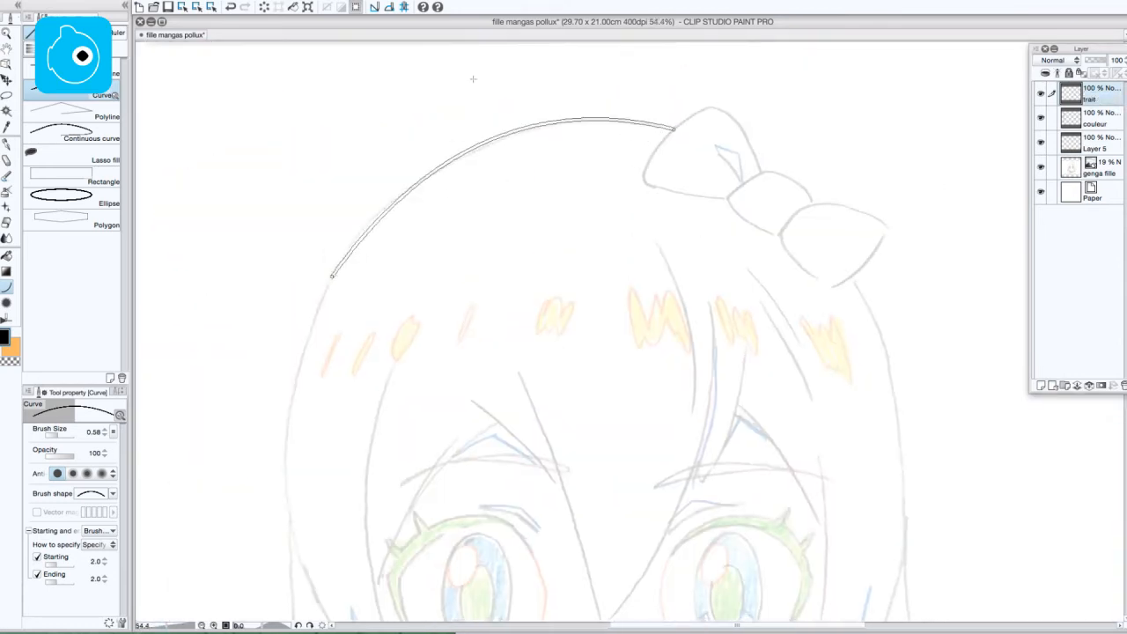
pyautogui.click(473, 78)
pyautogui.moveTo(387, 300); pyautogui.dragTo(425, 151)
pyautogui.moveTo(371, 131); pyautogui.dragTo(446, 578)
pyautogui.click(248, 340)
# Ink the short strand near the tip of the left side lock and the lock's inner edge
pyautogui.moveTo(385, 480)
pyautogui.mouseDown()
pyautogui.moveTo(369, 343)
pyautogui.moveTo(441, 445)
pyautogui.mouseUp()
pyautogui.click(402, 413)
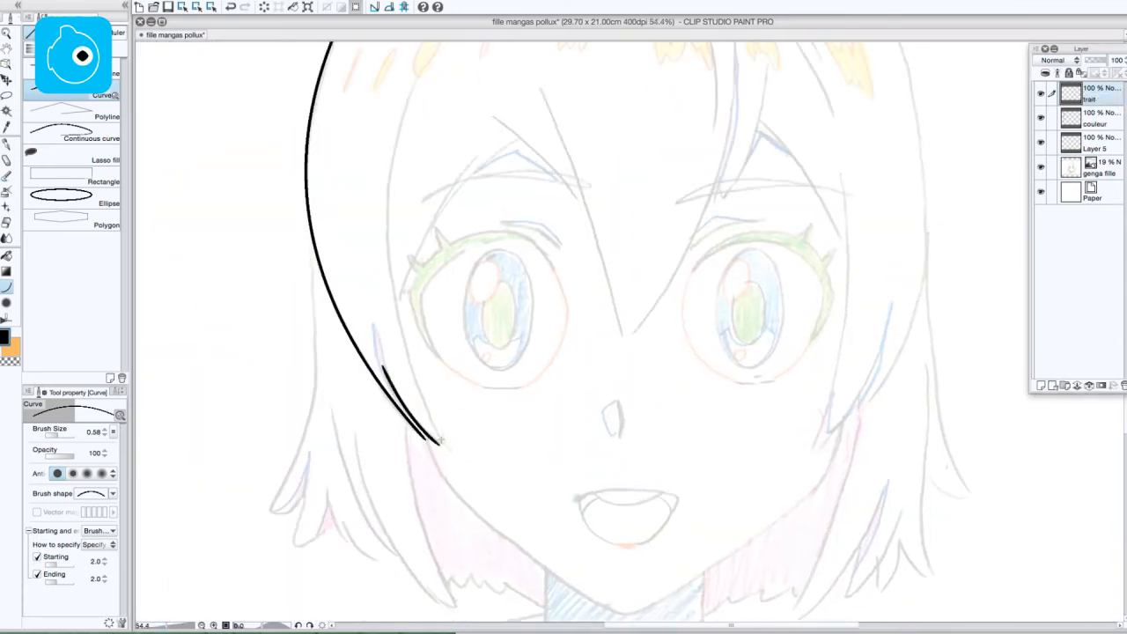
pyautogui.moveTo(415, 79); pyautogui.dragTo(440, 445)
pyautogui.click(350, 241)
# Ink the fringe strand arching over the left eye and the central pointed strand down between the eyes
pyautogui.moveTo(378, 255); pyautogui.dragTo(373, 304)
pyautogui.moveTo(392, 349)
pyautogui.mouseDown()
pyautogui.moveTo(515, 187)
pyautogui.moveTo(585, 271)
pyautogui.mouseUp()
pyautogui.click(441, 223)
pyautogui.moveTo(537, 136)
pyautogui.mouseDown()
pyautogui.moveTo(620, 388)
pyautogui.moveTo(729, 66)
pyautogui.mouseUp()
pyautogui.click(624, 320)
pyautogui.click(726, 268)
# Ink the long curved strand below the bow and the two short parallel strands beside it
pyautogui.moveTo(709, 338); pyautogui.dragTo(675, 455)
pyautogui.moveTo(633, 112); pyautogui.dragTo(676, 296)
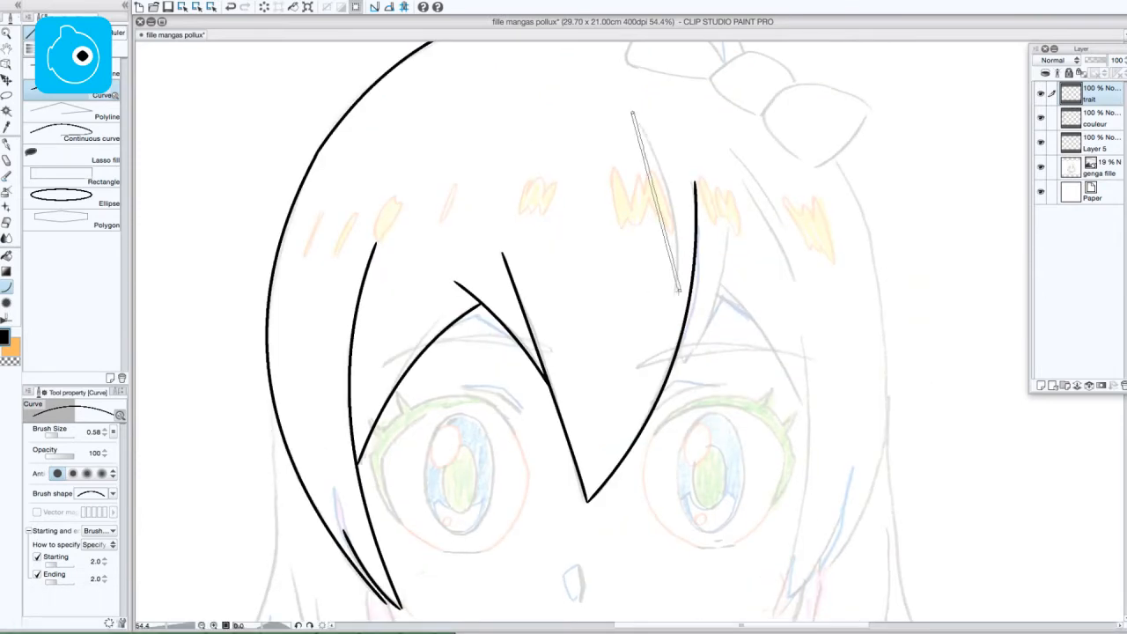
pyautogui.click(689, 188)
pyautogui.moveTo(741, 181); pyautogui.dragTo(796, 282)
pyautogui.click(775, 224)
pyautogui.moveTo(730, 151); pyautogui.dragTo(791, 235)
pyautogui.click(766, 187)
# Ink the right outer hair contour below the bow, the short strand at its tip and the side lock's inner edge
pyautogui.moveTo(822, 154); pyautogui.dragTo(620, 122)
pyautogui.moveTo(633, 129); pyautogui.dragTo(614, 539)
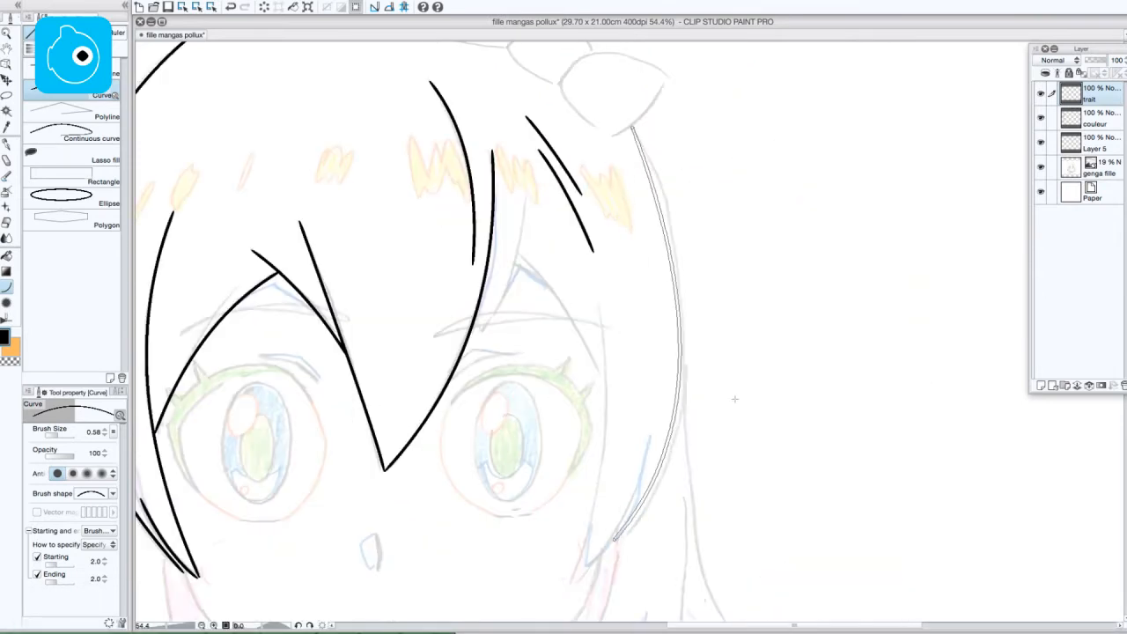
pyautogui.click(749, 385)
pyautogui.moveTo(672, 347); pyautogui.dragTo(610, 449)
pyautogui.click(661, 408)
pyautogui.moveTo(617, 194); pyautogui.dragTo(593, 470)
pyautogui.click(644, 330)
# Ink the fringe strand arching over the right eye and the short strand curving down toward the right eyebrow
pyautogui.moveTo(535, 139); pyautogui.dragTo(627, 276)
pyautogui.click(607, 194)
pyautogui.moveTo(544, 81)
pyautogui.mouseDown()
pyautogui.moveTo(495, 222)
pyautogui.moveTo(577, 215)
pyautogui.mouseUp()
pyautogui.click(511, 158)
# Ink the bow's left loop with its inner fold and the lower edge of the knot
pyautogui.scroll(5, 491, 193)
pyautogui.click(531, 212)
pyautogui.moveTo(493, 200)
pyautogui.mouseDown()
pyautogui.moveTo(508, 163)
pyautogui.moveTo(577, 133)
pyautogui.moveTo(628, 253)
pyautogui.mouseUp()
pyautogui.click(490, 183)
pyautogui.click(549, 107)
pyautogui.click(608, 138)
pyautogui.click(580, 170)
pyautogui.click(591, 245)
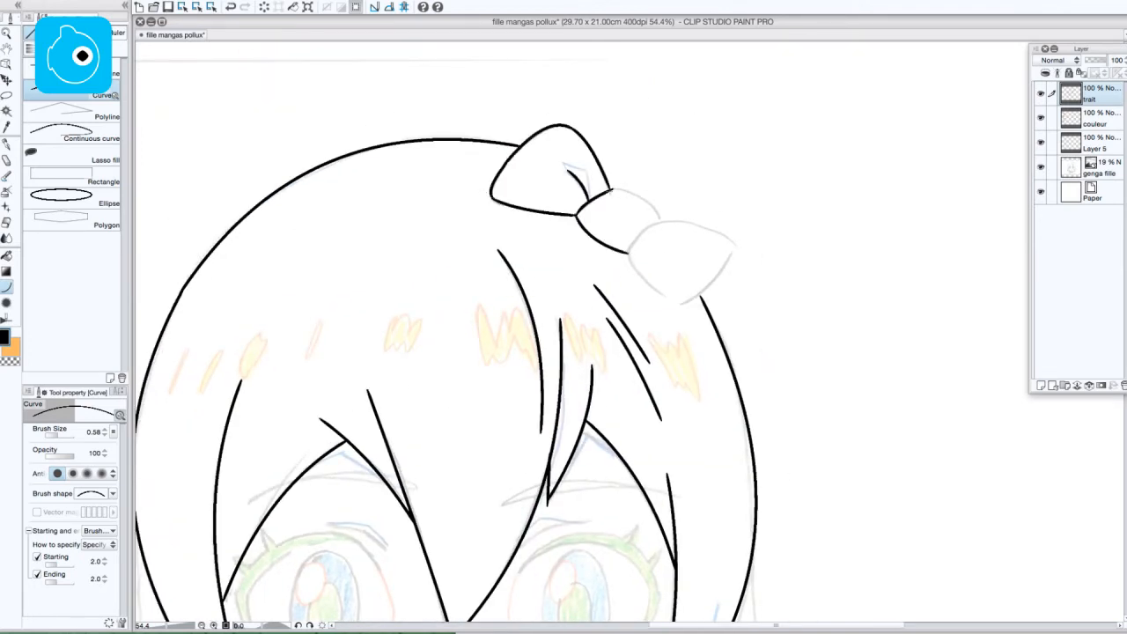
# Ink the upper edge of the bow's knot and the full outline of its right loop
pyautogui.click(647, 190)
pyautogui.moveTo(610, 189); pyautogui.dragTo(661, 222)
pyautogui.hotkey('ctrl', 'z')
pyautogui.moveTo(641, 271); pyautogui.dragTo(680, 304)
pyautogui.click(648, 288)
pyautogui.moveTo(680, 304); pyautogui.dragTo(736, 245)
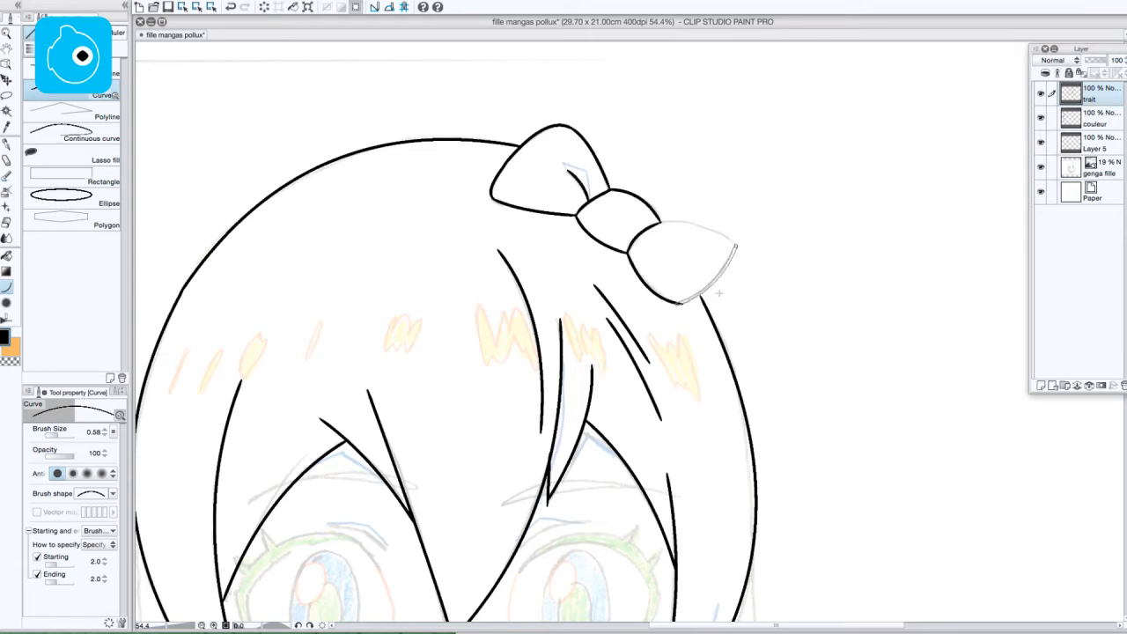
pyautogui.click(720, 289)
pyautogui.moveTo(660, 222); pyautogui.dragTo(736, 245)
pyautogui.click(716, 219)
# Ink both eyebrows with tapered curves following the sketch
pyautogui.moveTo(732, 312); pyautogui.dragTo(928, 18)
pyautogui.moveTo(618, 193)
pyautogui.mouseDown()
pyautogui.moveTo(447, 209)
pyautogui.moveTo(559, 180)
pyautogui.moveTo(616, 193)
pyautogui.mouseUp()
pyautogui.click(480, 168)
pyautogui.click(506, 179)
pyautogui.click(588, 182)
pyautogui.moveTo(876, 203)
pyautogui.mouseDown()
pyautogui.moveTo(698, 212)
pyautogui.moveTo(746, 188)
pyautogui.moveTo(839, 194)
pyautogui.mouseUp()
pyautogui.click(799, 178)
pyautogui.click(722, 193)
pyautogui.click(792, 184)
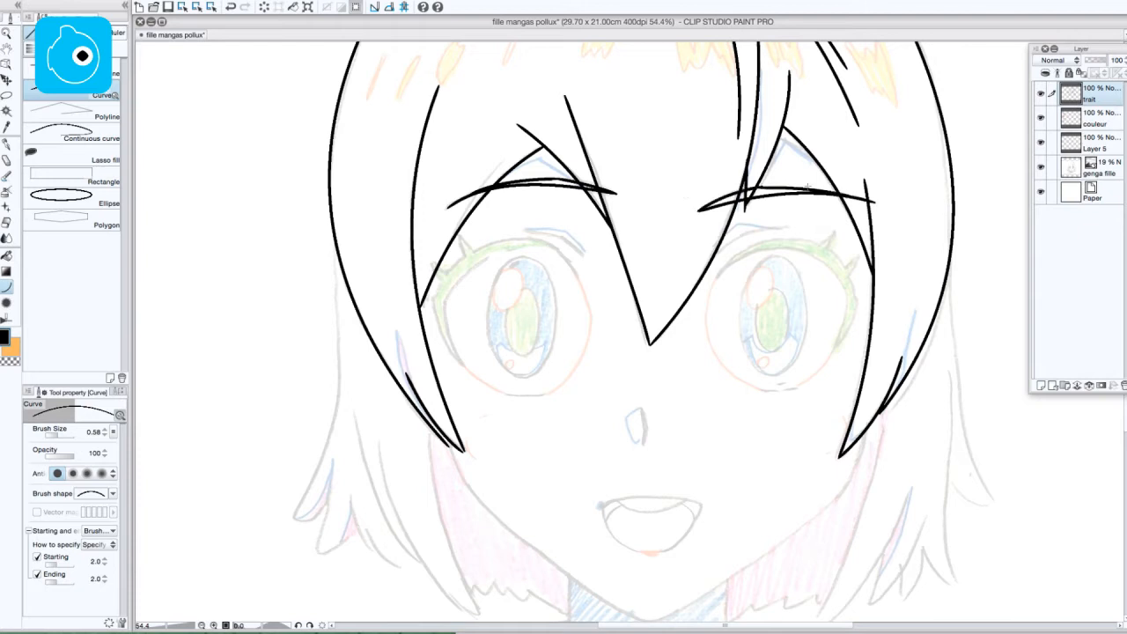
# Ink the eyelid crease above each eye
pyautogui.moveTo(652, 299); pyautogui.dragTo(643, 210)
pyautogui.moveTo(518, 140); pyautogui.dragTo(553, 147)
pyautogui.click(536, 143)
pyautogui.moveTo(553, 147); pyautogui.dragTo(577, 162)
pyautogui.click(728, 144)
pyautogui.moveTo(744, 141); pyautogui.dragTo(779, 139)
pyautogui.click(763, 137)
# Ink the nose shadow and the upper and right edges of the open mouth
pyautogui.moveTo(634, 321); pyautogui.dragTo(634, 206)
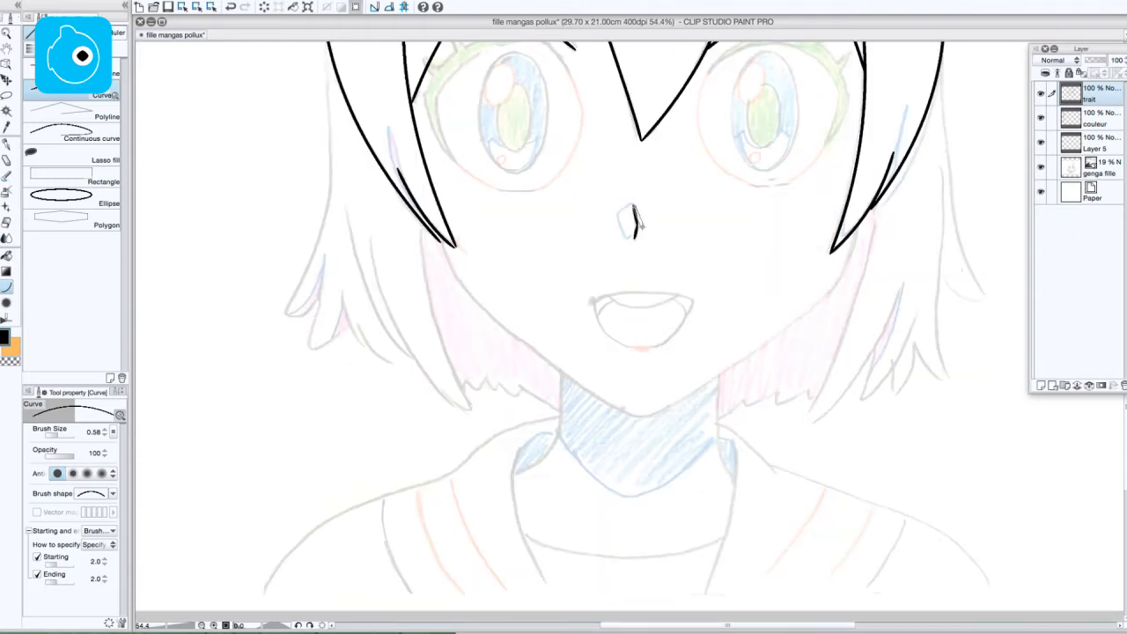
pyautogui.moveTo(634, 317)
pyautogui.mouseDown()
pyautogui.moveTo(612, 263)
pyautogui.moveTo(665, 242)
pyautogui.moveTo(668, 255)
pyautogui.mouseUp()
pyautogui.click(621, 235)
pyautogui.click(671, 246)
pyautogui.moveTo(668, 253); pyautogui.dragTo(623, 294)
pyautogui.click(652, 287)
# Ink the lower left curve of the mouth, redoing it until it fits, and add the upper teeth line
pyautogui.moveTo(572, 251); pyautogui.dragTo(625, 294)
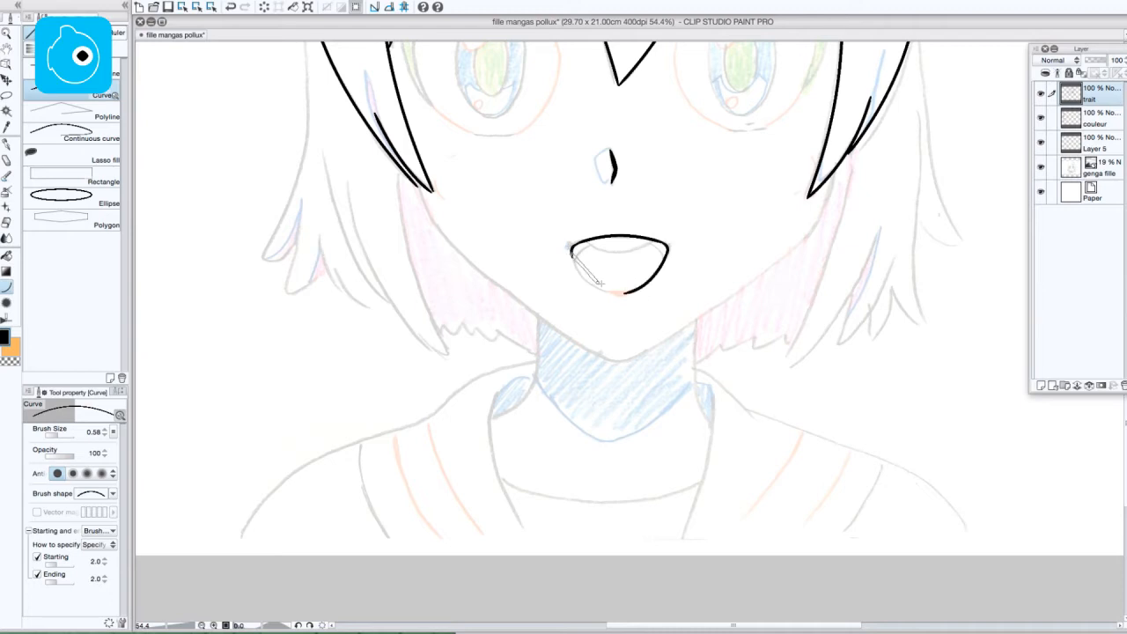
pyautogui.click(587, 290)
pyautogui.press('super+z')
pyautogui.moveTo(571, 250); pyautogui.dragTo(618, 292)
pyautogui.click(587, 293)
pyautogui.press('super+z')
pyautogui.click(581, 289)
pyautogui.moveTo(572, 248); pyautogui.dragTo(666, 246)
pyautogui.click(615, 263)
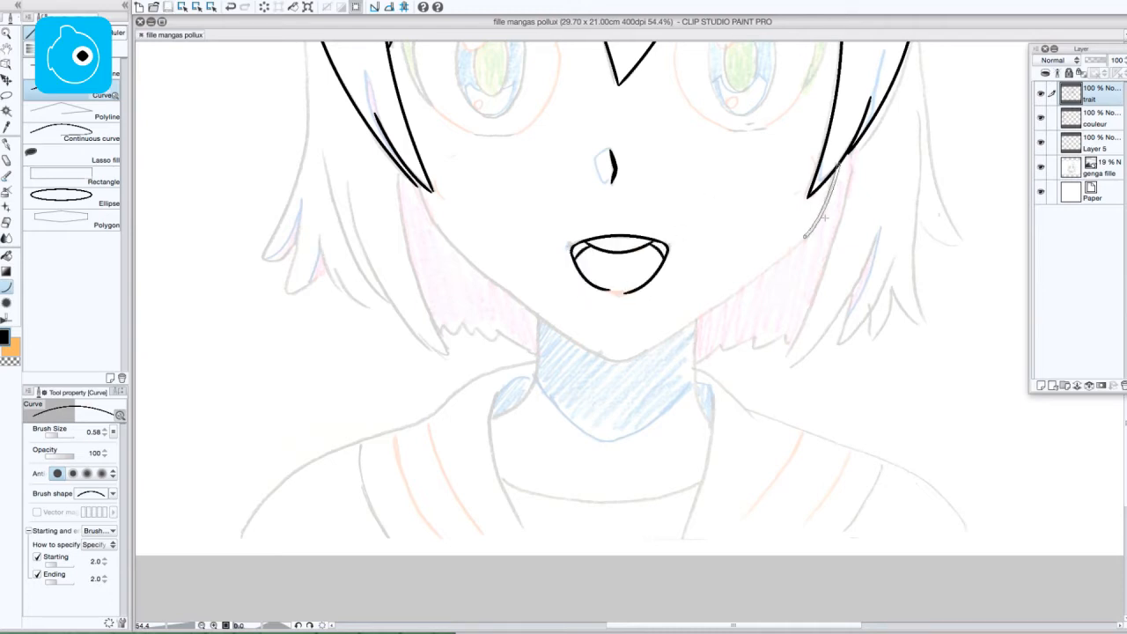
# Ink the right and left jaw lines from the side locks down to the chin
pyautogui.moveTo(819, 222)
pyautogui.mouseDown()
pyautogui.moveTo(635, 357)
pyautogui.moveTo(579, 345)
pyautogui.mouseUp()
pyautogui.click(731, 281)
pyautogui.click(426, 213)
pyautogui.moveTo(417, 180)
pyautogui.mouseDown()
pyautogui.moveTo(447, 236)
pyautogui.moveTo(588, 352)
pyautogui.mouseUp()
pyautogui.click(513, 295)
# Ink the outer edge of the lower left hair and its flicked tips
pyautogui.moveTo(665, 133)
pyautogui.mouseDown()
pyautogui.moveTo(660, 177)
pyautogui.moveTo(680, 257)
pyautogui.mouseUp()
pyautogui.moveTo(318, 97); pyautogui.dragTo(279, 378)
pyautogui.click(313, 372)
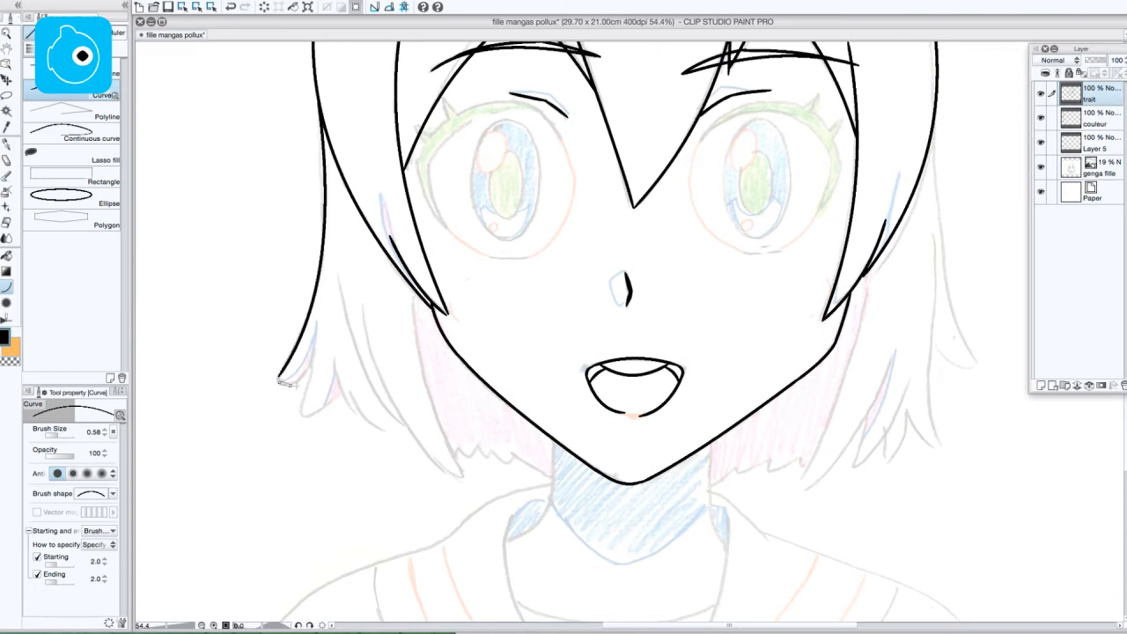
pyautogui.moveTo(314, 331)
pyautogui.mouseDown()
pyautogui.moveTo(300, 412)
pyautogui.moveTo(326, 404)
pyautogui.moveTo(394, 423)
pyautogui.mouseUp()
pyautogui.click(343, 401)
pyautogui.click(359, 418)
# Ink the inner strands of the lower left hair and the jagged hair ends on both sides of the neck
pyautogui.moveTo(340, 280); pyautogui.dragTo(410, 432)
pyautogui.click(356, 379)
pyautogui.moveTo(361, 305); pyautogui.dragTo(462, 476)
pyautogui.click(388, 430)
pyautogui.moveTo(411, 287); pyautogui.dragTo(462, 477)
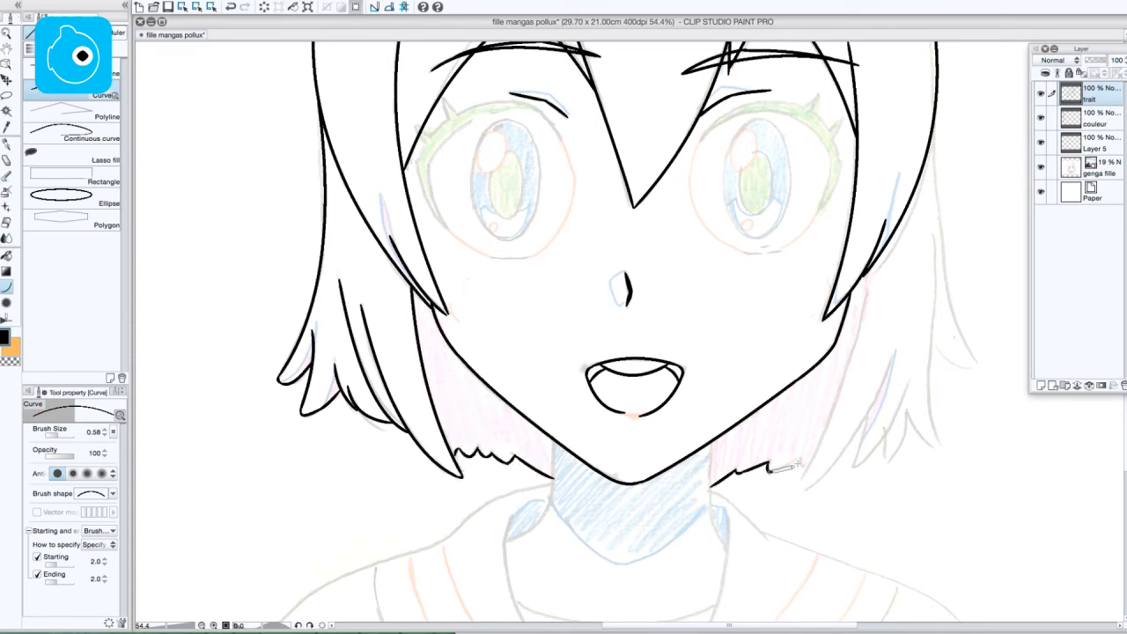
pyautogui.moveTo(798, 463); pyautogui.dragTo(802, 458)
pyautogui.moveTo(802, 459); pyautogui.dragTo(805, 466)
# Ink the inner strands and pointed tips of the lower right hair
pyautogui.moveTo(871, 267); pyautogui.dragTo(804, 487)
pyautogui.click(857, 391)
pyautogui.moveTo(892, 358); pyautogui.dragTo(804, 487)
pyautogui.click(862, 436)
pyautogui.moveTo(907, 387); pyautogui.dragTo(853, 468)
pyautogui.click(888, 441)
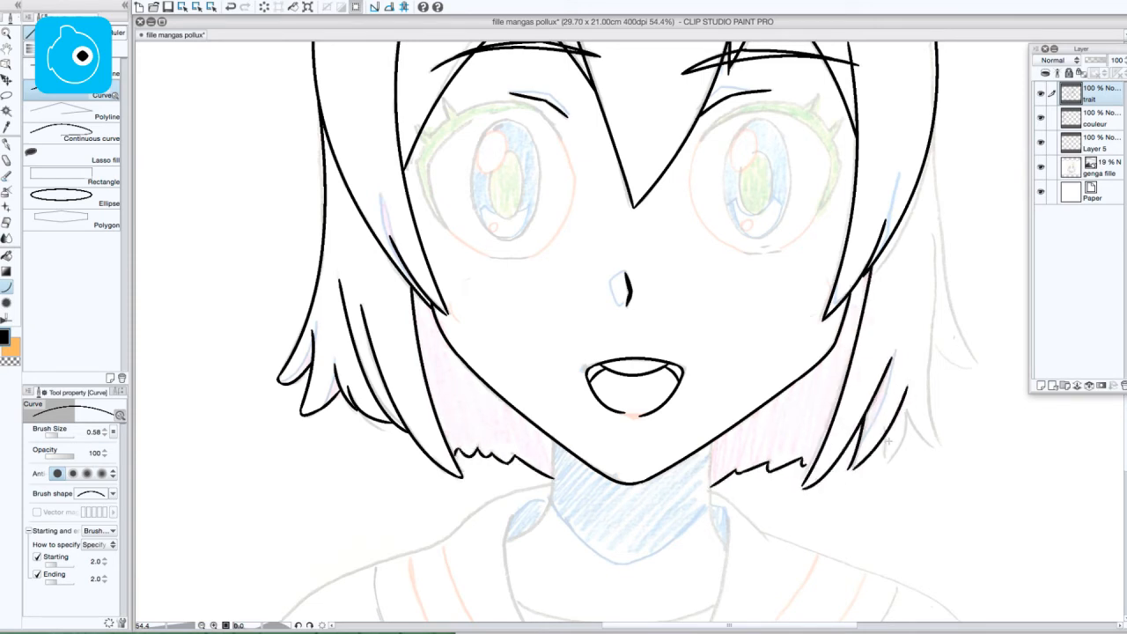
pyautogui.click(914, 446)
# Ink the outer edge of the lower right hair with its outward flicked tip
pyautogui.moveTo(932, 231); pyautogui.dragTo(940, 446)
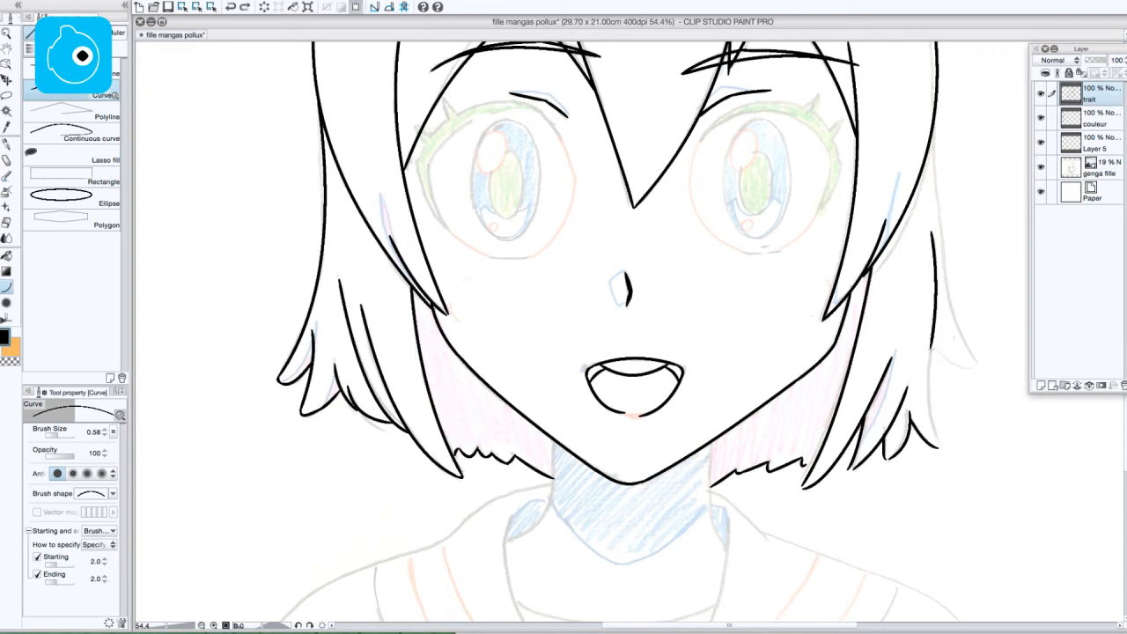
pyautogui.click(937, 344)
pyautogui.moveTo(933, 341); pyautogui.dragTo(976, 368)
pyautogui.click(948, 360)
pyautogui.moveTo(934, 132); pyautogui.dragTo(976, 367)
pyautogui.click(929, 255)
# Ink both sides of the neck and the collar's inner edges down to the bottom of the sketch
pyautogui.scroll(-5, 904, 128)
pyautogui.moveTo(586, 254)
pyautogui.mouseDown()
pyautogui.moveTo(565, 346)
pyautogui.moveTo(539, 356)
pyautogui.mouseUp()
pyautogui.click(587, 311)
pyautogui.moveTo(747, 255); pyautogui.dragTo(760, 364)
pyautogui.click(738, 320)
pyautogui.moveTo(545, 326); pyautogui.dragTo(574, 472)
pyautogui.click(517, 366)
pyautogui.moveTo(759, 325); pyautogui.dragTo(730, 474)
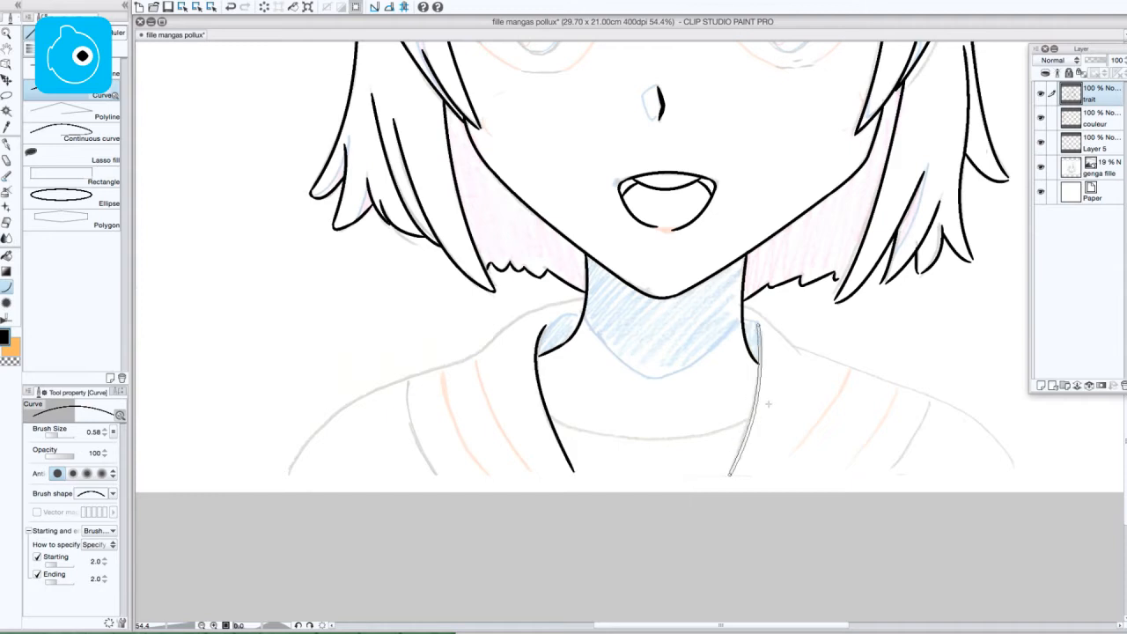
pyautogui.click(771, 400)
# Ink the left side of the collar and the left shoulder contour
pyautogui.moveTo(587, 299)
pyautogui.mouseDown()
pyautogui.moveTo(500, 333)
pyautogui.moveTo(289, 474)
pyautogui.mouseUp()
pyautogui.click(519, 308)
pyautogui.click(486, 351)
pyautogui.click(321, 395)
# Ink the right side of the collar and the right shoulder contour, and save the illustration
pyautogui.moveTo(744, 305)
pyautogui.mouseDown()
pyautogui.moveTo(802, 355)
pyautogui.moveTo(986, 431)
pyautogui.moveTo(1015, 472)
pyautogui.mouseUp()
pyautogui.click(780, 320)
pyautogui.click(977, 405)
pyautogui.press('super+z')
pyautogui.moveTo(985, 428); pyautogui.dragTo(1014, 471)
pyautogui.click(1005, 446)
pyautogui.press('super+s')
# Ink the shirt's curved neckline between the collar edges and the sleeve seam on each shoulder
pyautogui.moveTo(549, 416); pyautogui.dragTo(752, 417)
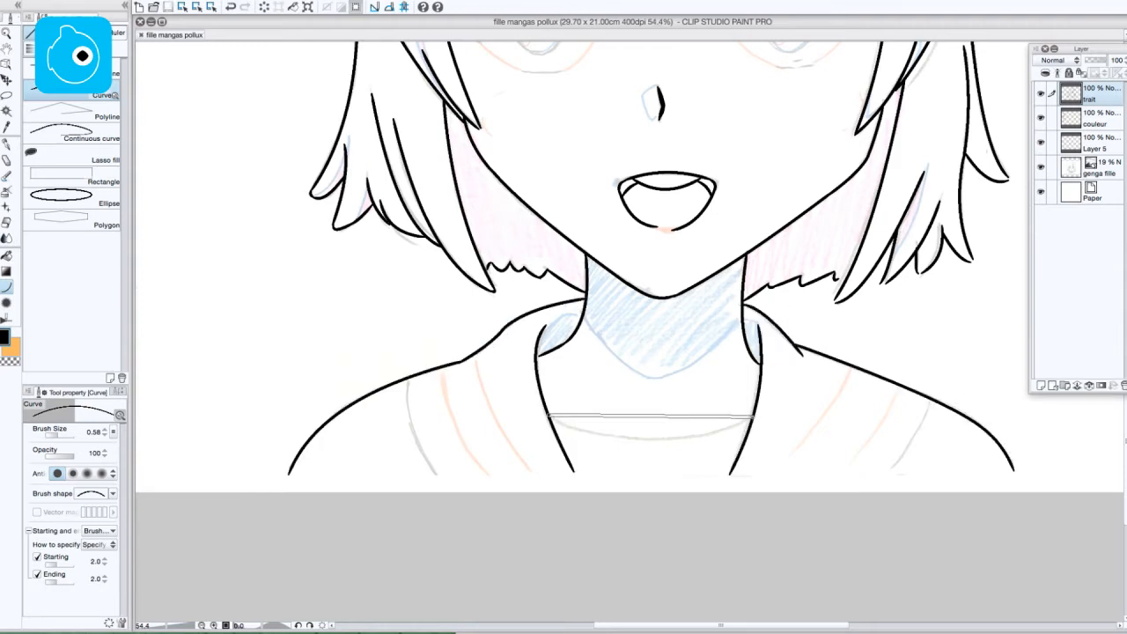
pyautogui.click(650, 461)
pyautogui.moveTo(393, 360); pyautogui.dragTo(421, 456)
pyautogui.click(390, 415)
pyautogui.moveTo(913, 383); pyautogui.dragTo(875, 453)
pyautogui.click(905, 423)
# Ink the upper eyelid arc and the outer lash line of the left eye
pyautogui.moveTo(794, 190); pyautogui.dragTo(754, 516)
pyautogui.moveTo(404, 286)
pyautogui.mouseDown()
pyautogui.moveTo(520, 239)
pyautogui.moveTo(537, 258)
pyautogui.mouseUp()
pyautogui.click(489, 183)
pyautogui.click(483, 170)
pyautogui.click(393, 321)
pyautogui.moveTo(394, 284); pyautogui.dragTo(423, 350)
pyautogui.click(398, 321)
# Ink the upper eyelid and outer lash line of the right eye, and add small lashes to the eyes
pyautogui.moveTo(676, 261)
pyautogui.mouseDown()
pyautogui.moveTo(818, 283)
pyautogui.moveTo(797, 330)
pyautogui.mouseUp()
pyautogui.click(749, 210)
pyautogui.click(814, 311)
pyautogui.moveTo(807, 287); pyautogui.dragTo(797, 330)
pyautogui.click(808, 310)
pyautogui.moveTo(419, 220); pyautogui.dragTo(435, 236)
pyautogui.click(424, 231)
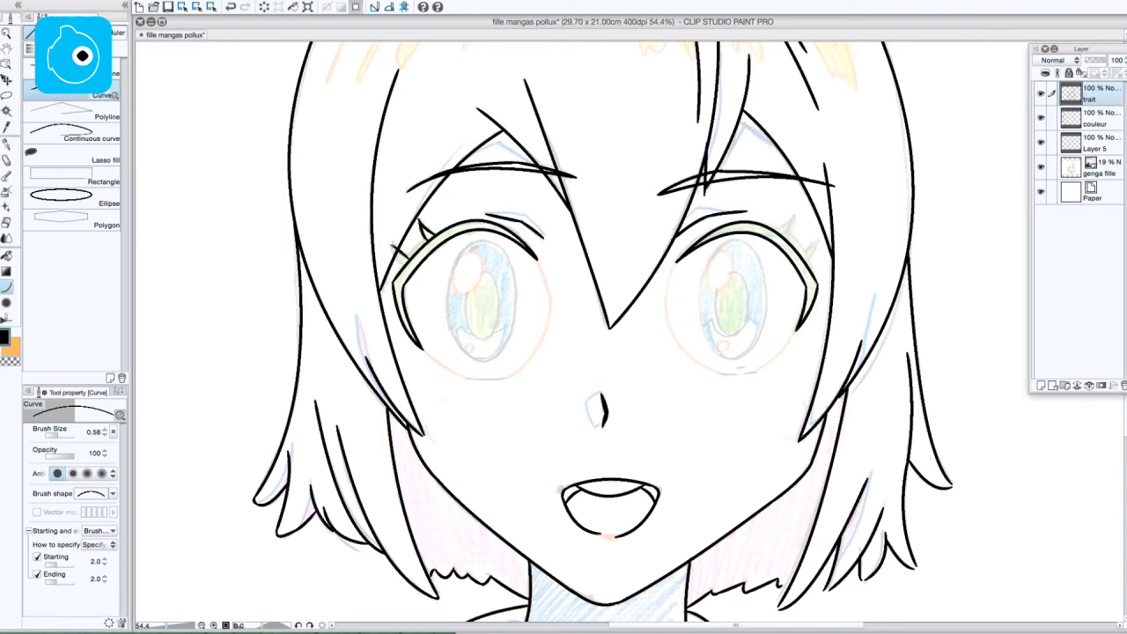
pyautogui.click(808, 254)
# Set the drawing colour to red and ink the two curved stripes on the left side of the collar
pyautogui.moveTo(631, 164); pyautogui.dragTo(576, 440)
pyautogui.moveTo(622, 572)
pyautogui.mouseDown()
pyautogui.moveTo(732, 252)
pyautogui.moveTo(596, 281)
pyautogui.mouseUp()
pyautogui.doubleClick(5, 338)
pyautogui.moveTo(673, 246); pyautogui.dragTo(379, 246)
pyautogui.click(607, 191)
pyautogui.click(662, 295)
pyautogui.moveTo(340, 431); pyautogui.dragTo(398, 561)
pyautogui.click(342, 504)
pyautogui.moveTo(303, 451); pyautogui.dragTo(354, 557)
pyautogui.click(305, 514)
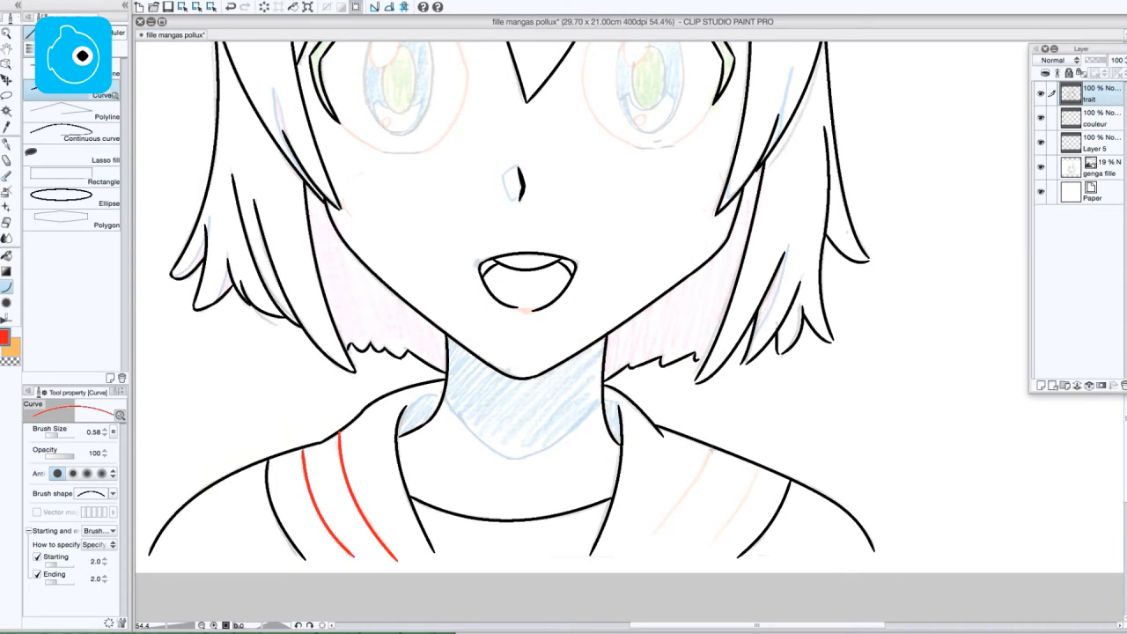
# Ink the two matching red stripes on the right side of the collar
pyautogui.moveTo(712, 451); pyautogui.dragTo(639, 554)
pyautogui.click(690, 516)
pyautogui.moveTo(760, 467); pyautogui.dragTo(699, 553)
pyautogui.click(742, 521)
pyautogui.moveTo(520, 158); pyautogui.dragTo(509, 556)
pyautogui.moveTo(250, 210); pyautogui.dragTo(231, 255)
pyautogui.click(233, 229)
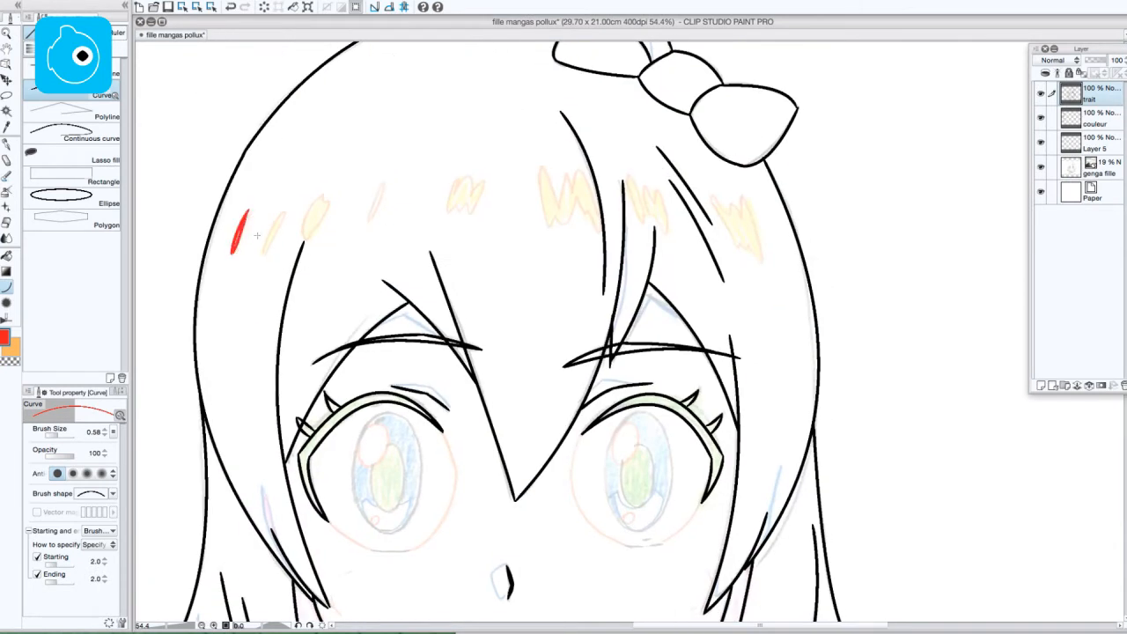
pyautogui.press('super+z')
# Outline the leftmost hair highlight in red as a zigzag starting and ending at the head's left contour
pyautogui.moveTo(261, 130); pyautogui.dragTo(249, 205)
pyautogui.click(282, 141)
pyautogui.click(222, 284)
pyautogui.moveTo(202, 282)
pyautogui.mouseDown()
pyautogui.moveTo(278, 177)
pyautogui.moveTo(252, 241)
pyautogui.moveTo(252, 211)
pyautogui.mouseUp()
pyautogui.press('super+z')
pyautogui.press('super+z')
pyautogui.click(264, 190)
pyautogui.click(259, 216)
pyautogui.click(248, 227)
pyautogui.moveTo(252, 211); pyautogui.dragTo(243, 256)
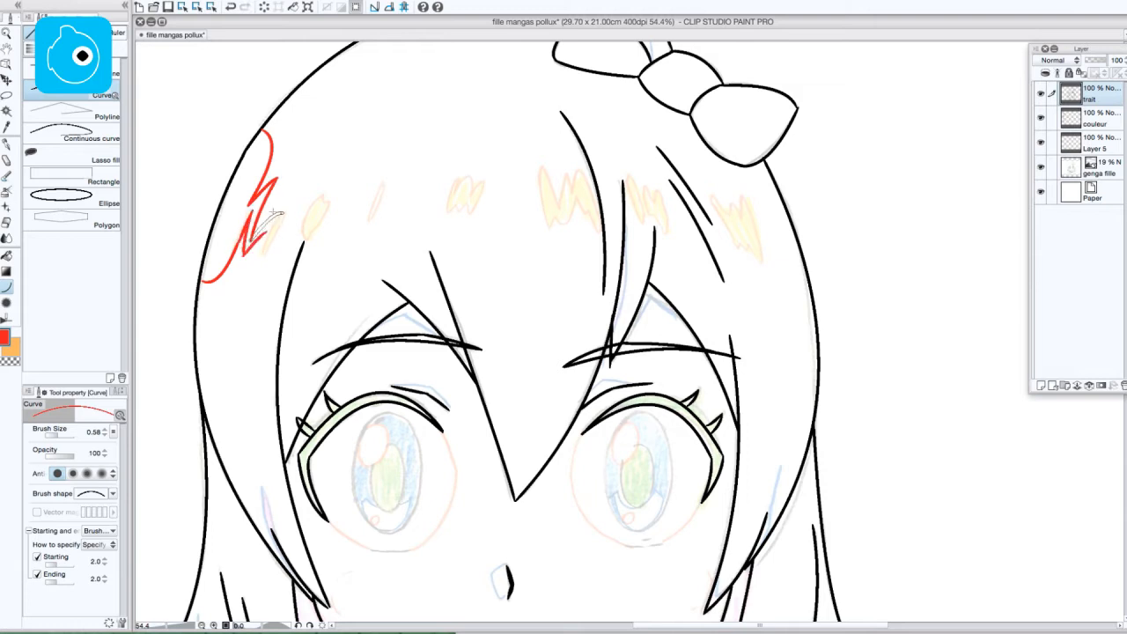
pyautogui.click(267, 222)
# Outline the small slanted highlights beside the zigzag on the left part of the hair in red
pyautogui.moveTo(283, 212); pyautogui.dragTo(263, 256)
pyautogui.click(275, 235)
pyautogui.moveTo(263, 256)
pyautogui.mouseDown()
pyautogui.moveTo(255, 205)
pyautogui.moveTo(250, 240)
pyautogui.mouseUp()
pyautogui.press('super+z')
pyautogui.press('super+z')
pyautogui.press('super+z')
pyautogui.click(248, 228)
pyautogui.click(253, 222)
pyautogui.moveTo(265, 252)
pyautogui.mouseDown()
pyautogui.moveTo(283, 200)
pyautogui.moveTo(265, 252)
pyautogui.mouseUp()
pyautogui.click(268, 220)
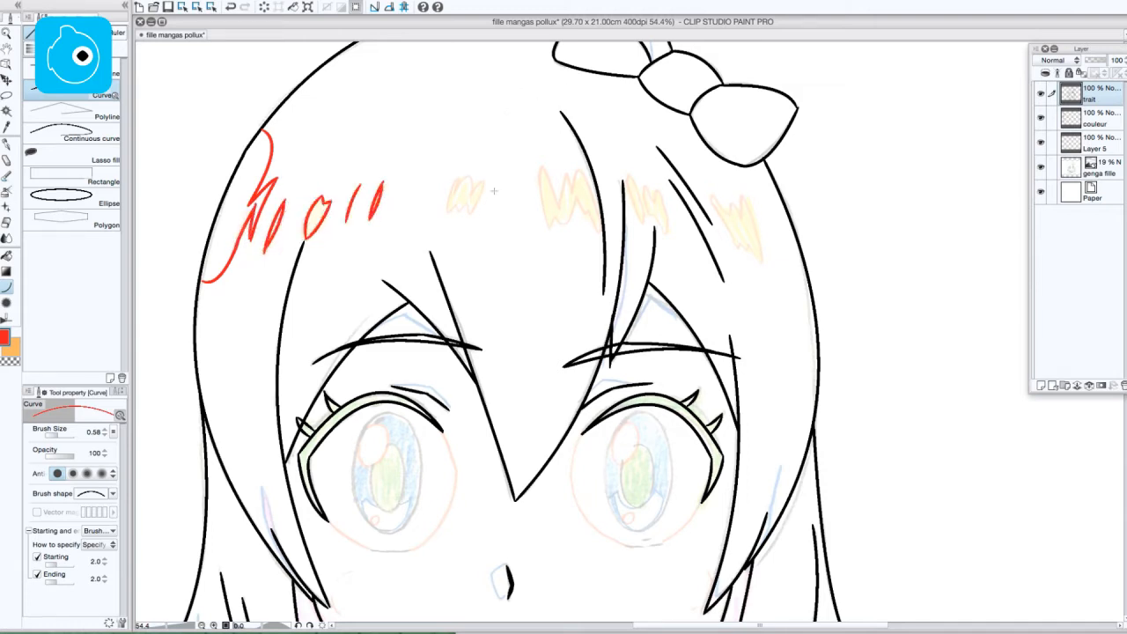
# Outline the two jagged highlights on the central bangs in red
pyautogui.moveTo(457, 207); pyautogui.dragTo(448, 211)
pyautogui.click(453, 208)
pyautogui.moveTo(548, 225)
pyautogui.mouseDown()
pyautogui.moveTo(541, 168)
pyautogui.moveTo(558, 207)
pyautogui.mouseUp()
pyautogui.click(544, 196)
pyautogui.click(550, 189)
pyautogui.moveTo(558, 207)
pyautogui.mouseDown()
pyautogui.moveTo(567, 172)
pyautogui.moveTo(591, 226)
pyautogui.mouseUp()
pyautogui.click(590, 198)
pyautogui.moveTo(591, 225); pyautogui.dragTo(578, 194)
pyautogui.click(580, 205)
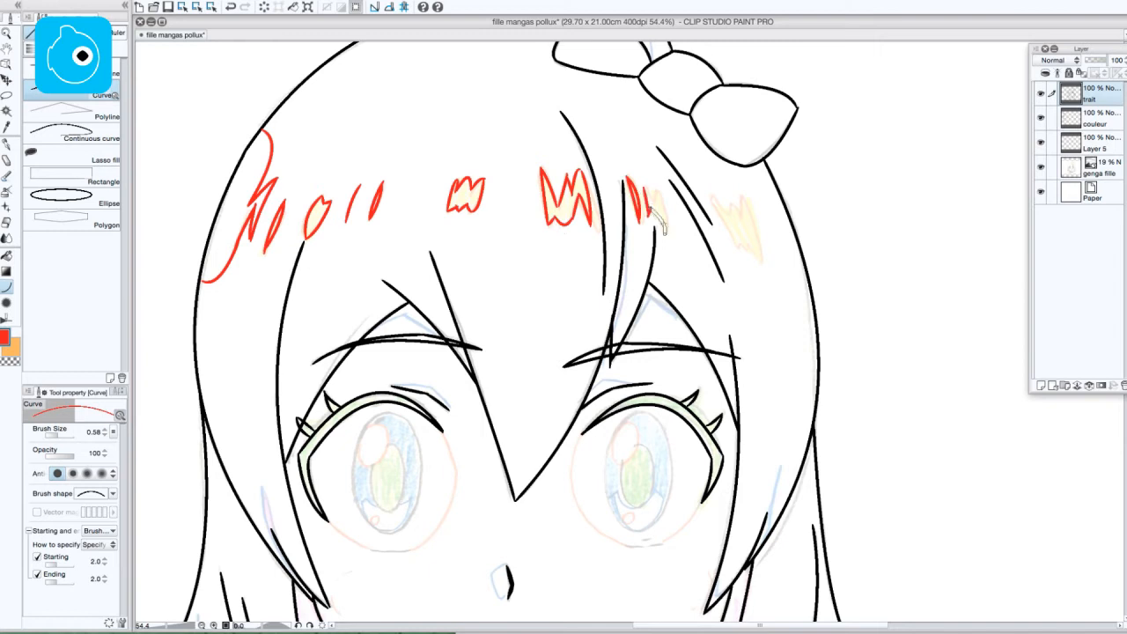
# Outline the rightmost jagged hair highlight in red and save the illustration
pyautogui.moveTo(711, 198); pyautogui.dragTo(736, 246)
pyautogui.click(720, 207)
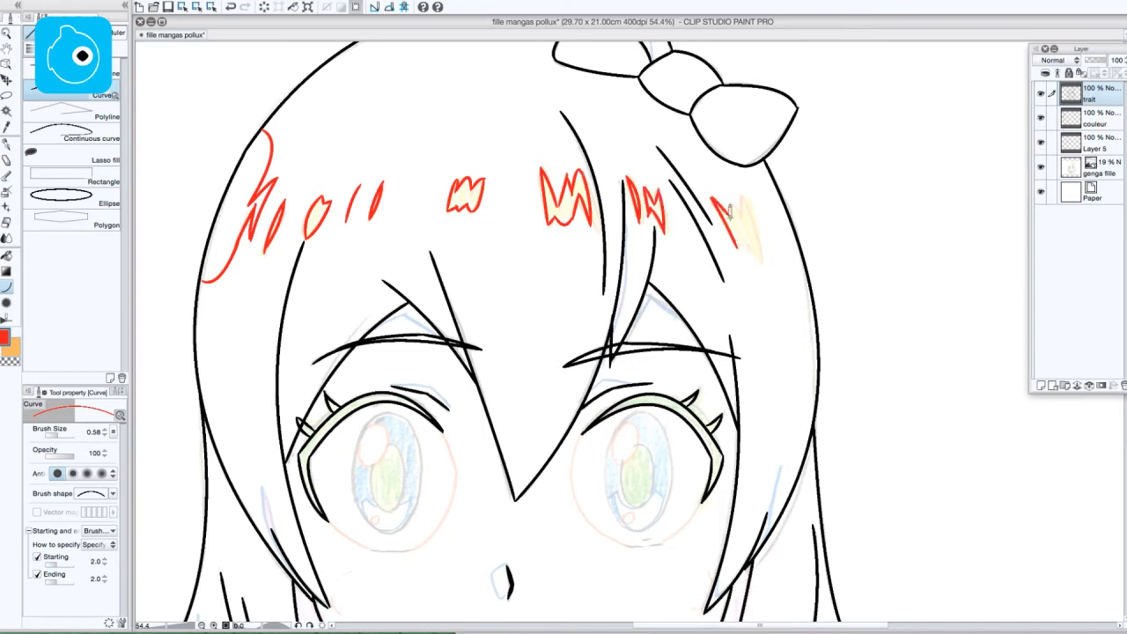
pyautogui.moveTo(731, 205); pyautogui.dragTo(735, 218)
pyautogui.click(732, 211)
pyautogui.moveTo(735, 217); pyautogui.dragTo(743, 197)
pyautogui.click(739, 208)
pyautogui.moveTo(744, 197); pyautogui.dragTo(761, 263)
pyautogui.click(755, 226)
pyautogui.moveTo(548, 616); pyautogui.dragTo(592, 414)
pyautogui.press('super+s')
# Set the drawing colour to blue and outline the shadows on the right front strand and lower right hair
pyautogui.doubleClick(4, 337)
pyautogui.press('Return')
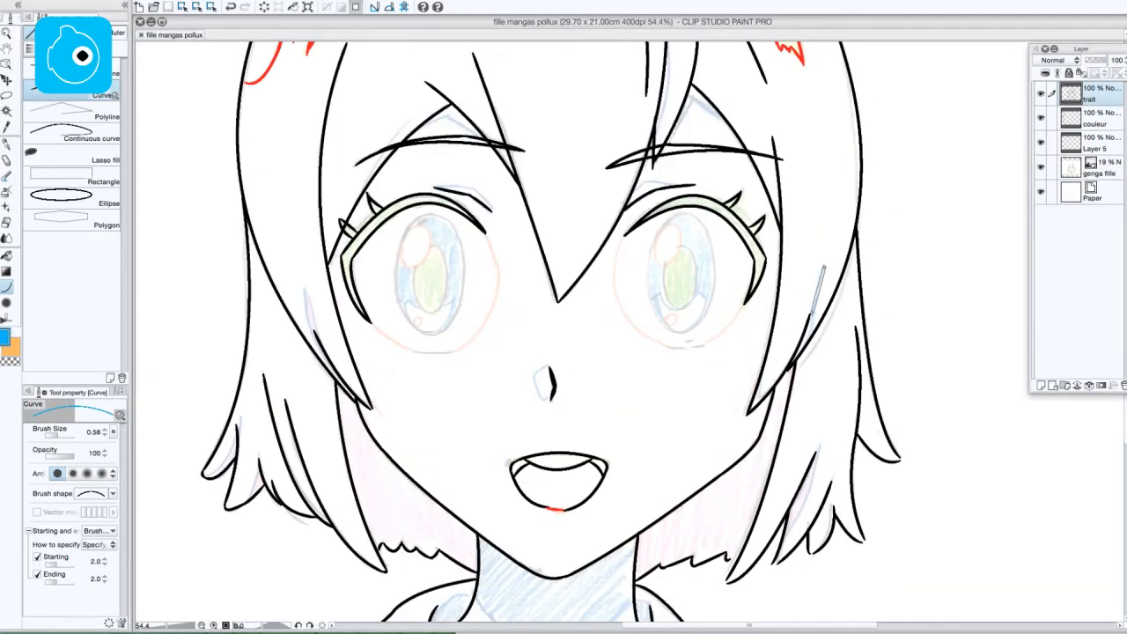
pyautogui.moveTo(823, 268); pyautogui.dragTo(806, 345)
pyautogui.moveTo(824, 433); pyautogui.dragTo(781, 549)
# Outline the blue shadows on the lower left hair tips, the left front strand and above the left eyebrow
pyautogui.moveTo(236, 432); pyautogui.dragTo(207, 474)
pyautogui.moveTo(258, 463); pyautogui.dragTo(238, 507)
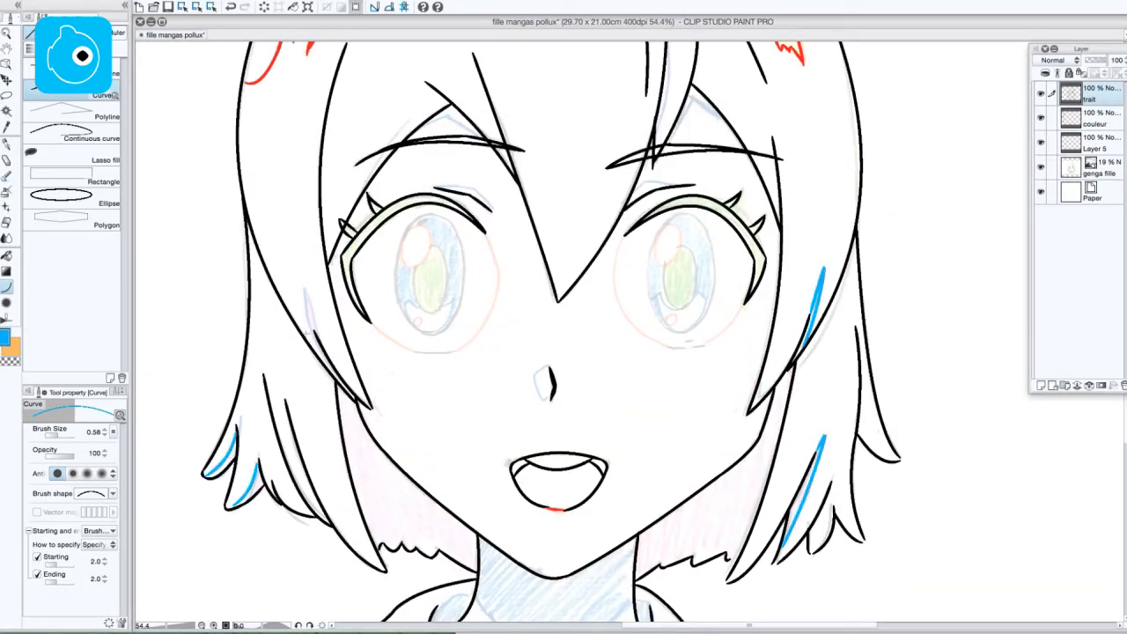
pyautogui.moveTo(296, 283); pyautogui.dragTo(311, 327)
pyautogui.moveTo(480, 194); pyautogui.dragTo(436, 384)
pyautogui.moveTo(370, 325)
pyautogui.mouseDown()
pyautogui.moveTo(403, 307)
pyautogui.moveTo(435, 324)
pyautogui.mouseUp()
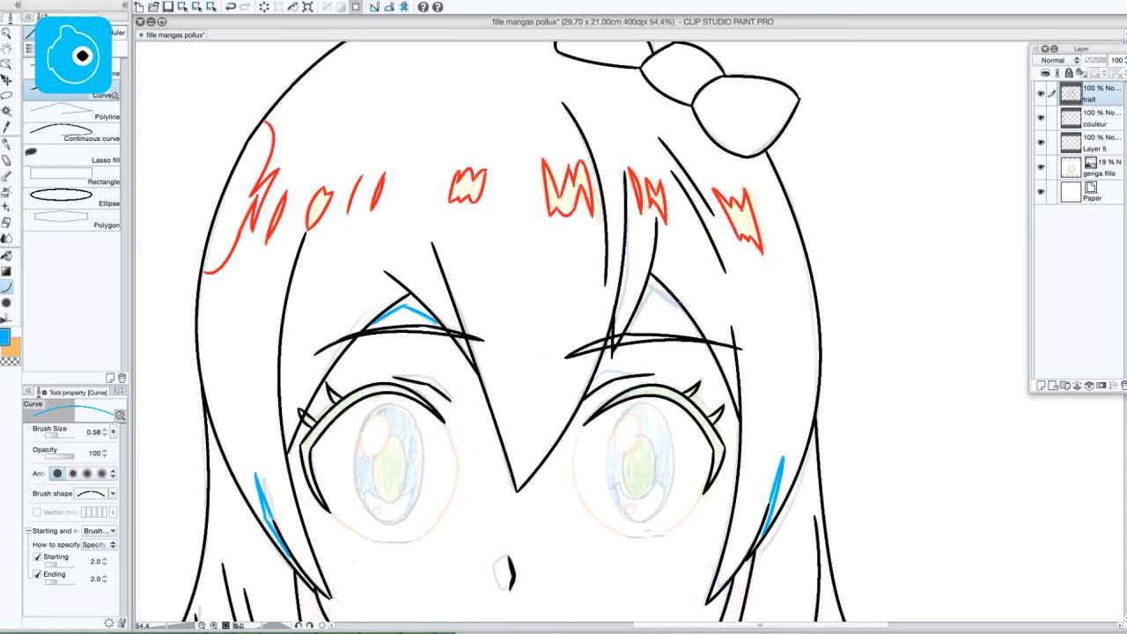
pyautogui.moveTo(528, 520); pyautogui.dragTo(490, 147)
pyautogui.moveTo(397, 414)
pyautogui.mouseDown()
pyautogui.moveTo(510, 466)
pyautogui.moveTo(555, 415)
pyautogui.moveTo(571, 427)
pyautogui.mouseUp()
pyautogui.press('super+z')
pyautogui.press('super+z')
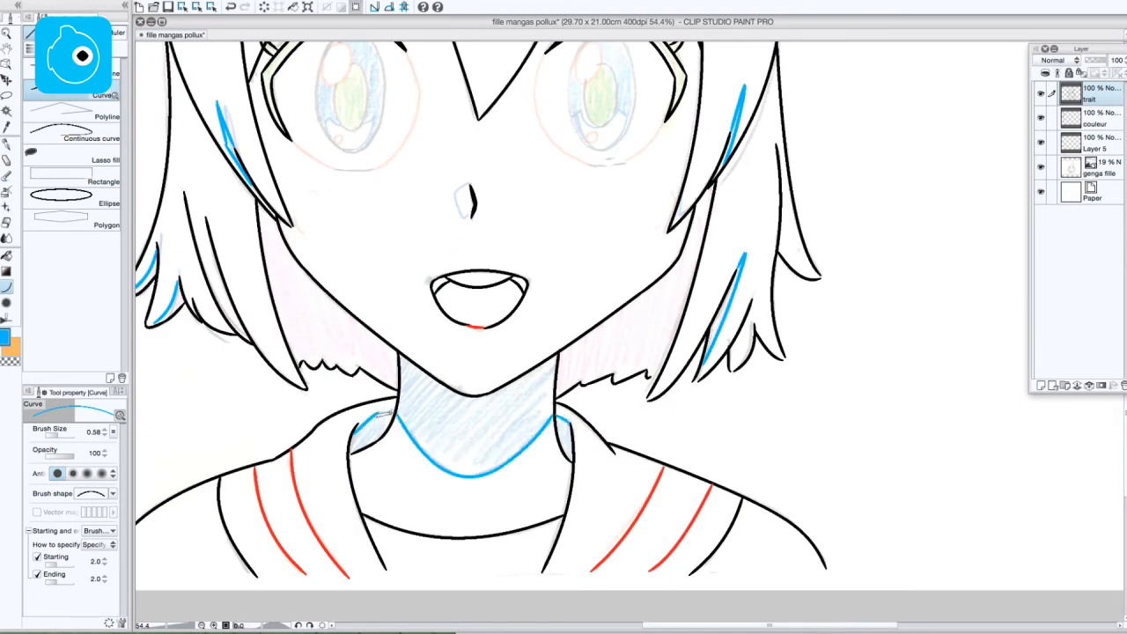
pyautogui.press('super+z')
pyautogui.press('super+z')
pyautogui.press('super+z')
# Outline the neck shadow in blue as a wide curve just above the shirt's neckline
pyautogui.moveTo(548, 377); pyautogui.dragTo(592, 242)
pyautogui.moveTo(406, 332); pyautogui.dragTo(517, 377)
pyautogui.click(445, 373)
pyautogui.moveTo(518, 377)
pyautogui.mouseDown()
pyautogui.moveTo(607, 325)
pyautogui.moveTo(614, 353)
pyautogui.mouseUp()
pyautogui.click(568, 366)
# Outline the blue shadow curves on the left and right sides of the collar
pyautogui.moveTo(348, 306); pyautogui.dragTo(406, 387)
pyautogui.press('super+z')
pyautogui.click(353, 368)
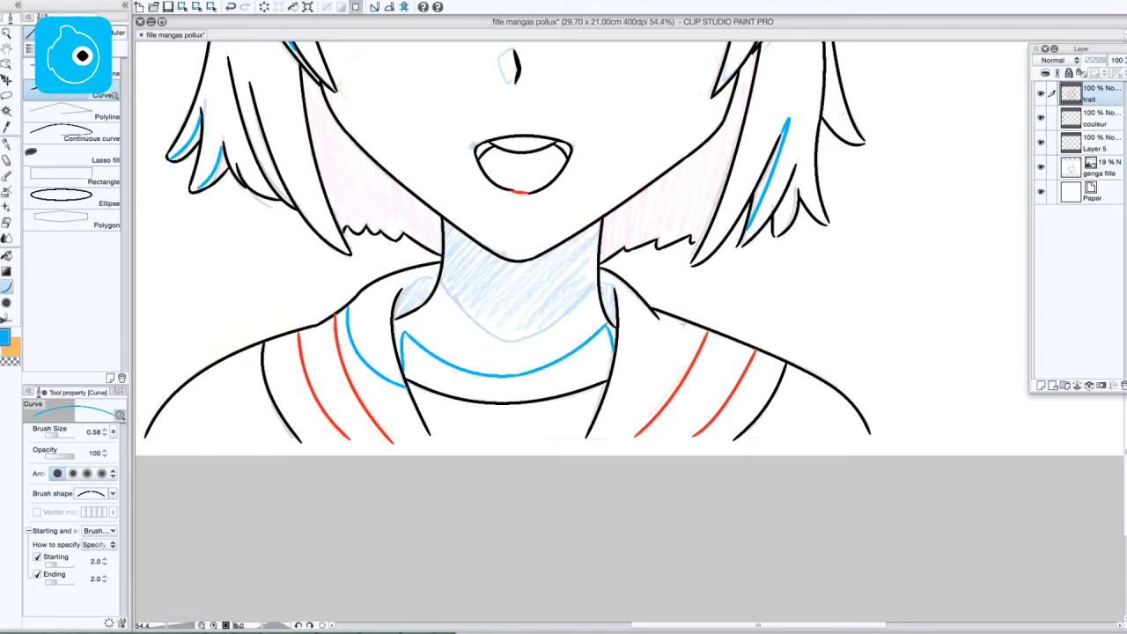
pyautogui.moveTo(666, 311); pyautogui.dragTo(614, 387)
pyautogui.click(676, 363)
# Outline the nose shadow and the eyelid creases above both eyes in blue
pyautogui.moveTo(519, 115); pyautogui.dragTo(551, 545)
pyautogui.moveTo(545, 479)
pyautogui.mouseDown()
pyautogui.moveTo(531, 492)
pyautogui.moveTo(547, 515)
pyautogui.mouseUp()
pyautogui.moveTo(519, 353)
pyautogui.mouseDown()
pyautogui.moveTo(403, 339)
pyautogui.moveTo(445, 440)
pyautogui.mouseUp()
pyautogui.moveTo(355, 388); pyautogui.dragTo(397, 390)
pyautogui.click(377, 386)
pyautogui.moveTo(396, 390); pyautogui.dragTo(418, 407)
pyautogui.click(580, 381)
pyautogui.moveTo(688, 392); pyautogui.dragTo(760, 108)
pyautogui.moveTo(575, 461); pyautogui.dragTo(546, 393)
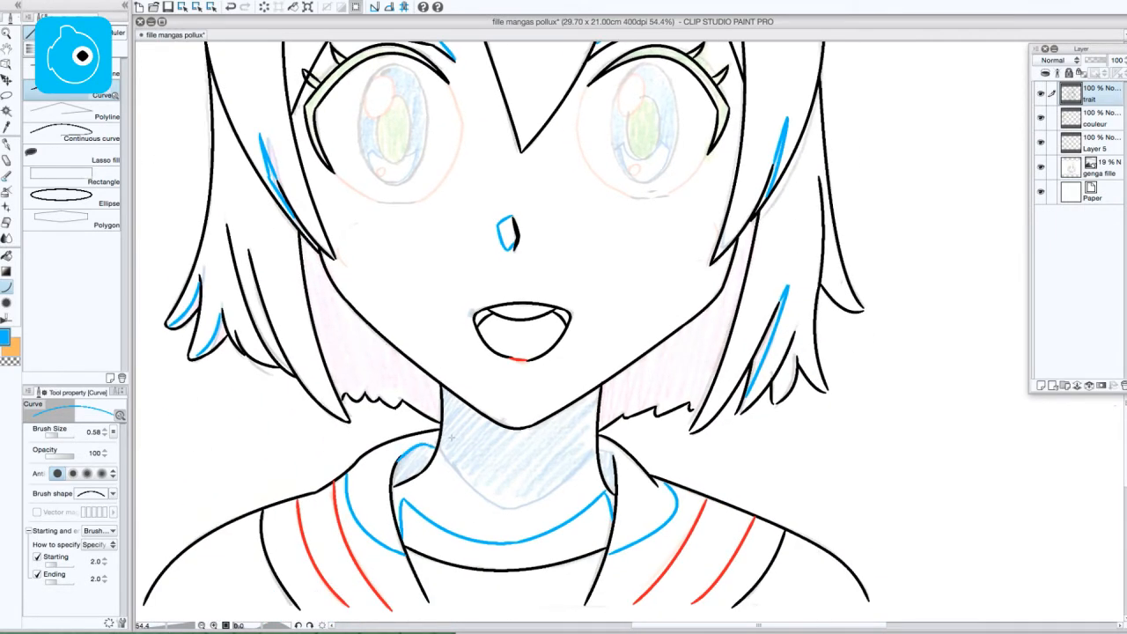
pyautogui.moveTo(343, 320); pyautogui.dragTo(399, 464)
pyautogui.moveTo(542, 167); pyautogui.dragTo(526, 383)
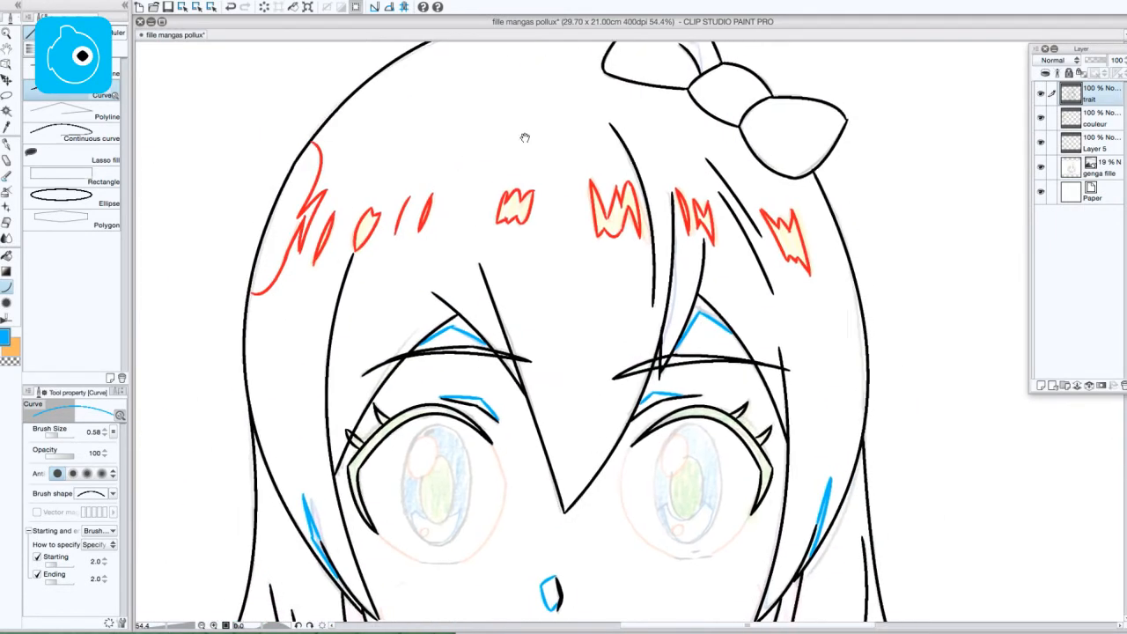
pyautogui.moveTo(526, 139); pyautogui.dragTo(528, 255)
pyautogui.moveTo(679, 151); pyautogui.dragTo(681, 159)
# Switch to the Ellipse tool with black as the drawing colour and a brush size of 0.46
pyautogui.moveTo(881, 357); pyautogui.dragTo(900, 131)
pyautogui.click(75, 197)
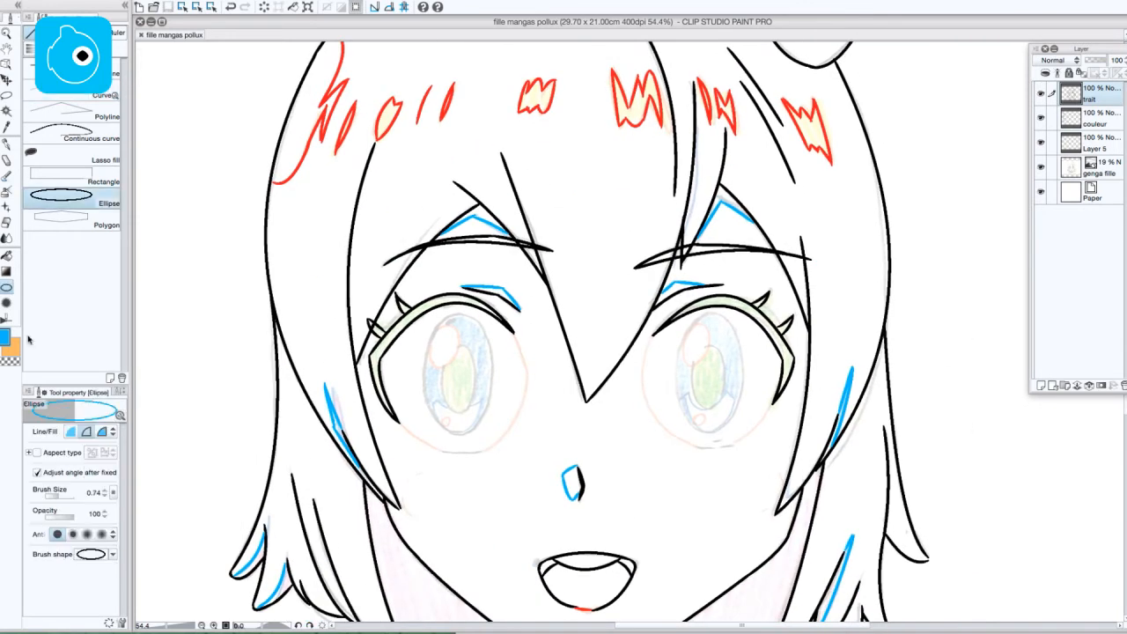
pyautogui.moveTo(432, 315); pyautogui.dragTo(494, 434)
pyautogui.press('super+z')
pyautogui.moveTo(62, 497); pyautogui.dragTo(59, 496)
pyautogui.moveTo(428, 316); pyautogui.dragTo(494, 436)
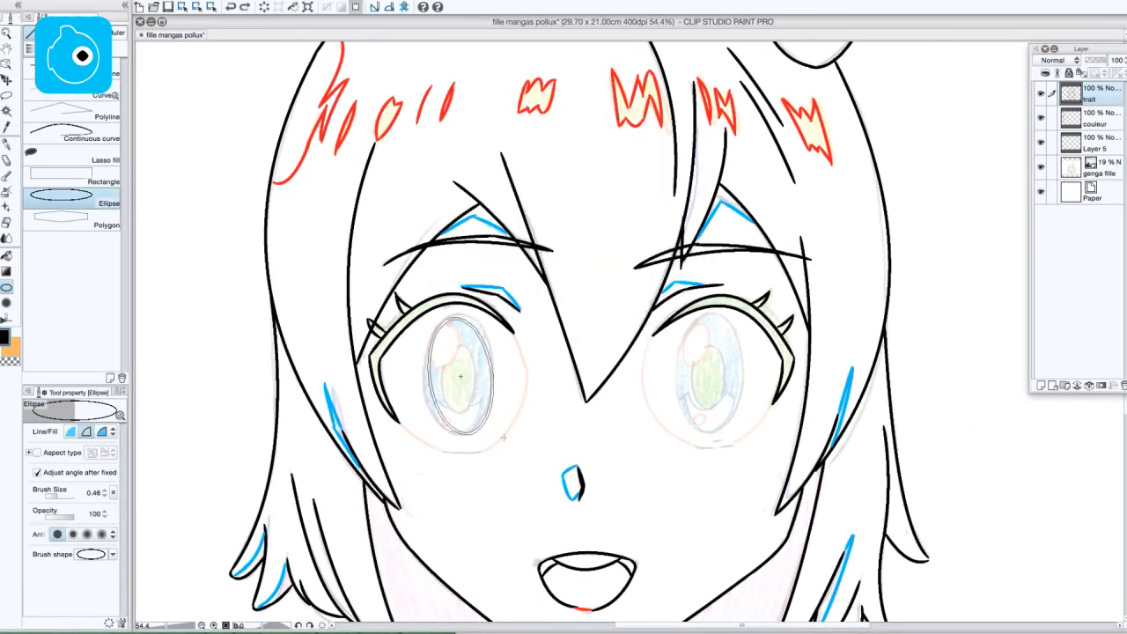
pyautogui.click(503, 440)
pyautogui.press('super+z')
# Set the ellipse brush size to 1.00 and draw the upright black iris outline in both eyes
pyautogui.click(62, 497)
pyautogui.moveTo(427, 315); pyautogui.dragTo(493, 436)
pyautogui.click(498, 433)
pyautogui.press('super+z')
pyautogui.moveTo(424, 316); pyautogui.dragTo(494, 431)
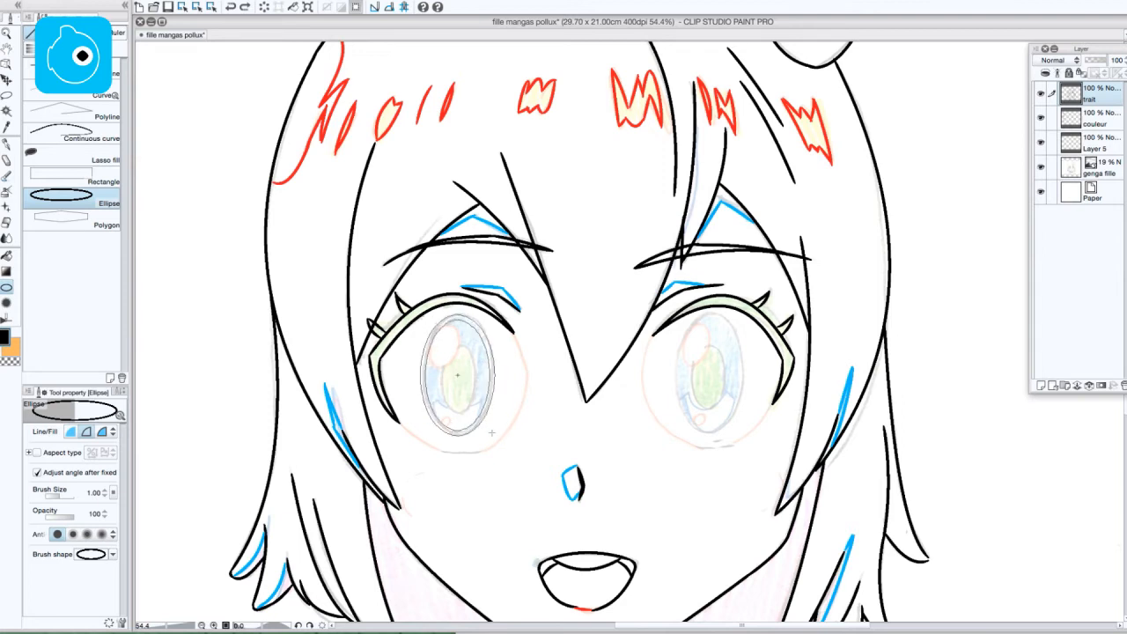
pyautogui.click(496, 433)
pyautogui.moveTo(679, 319); pyautogui.dragTo(741, 432)
pyautogui.click(741, 432)
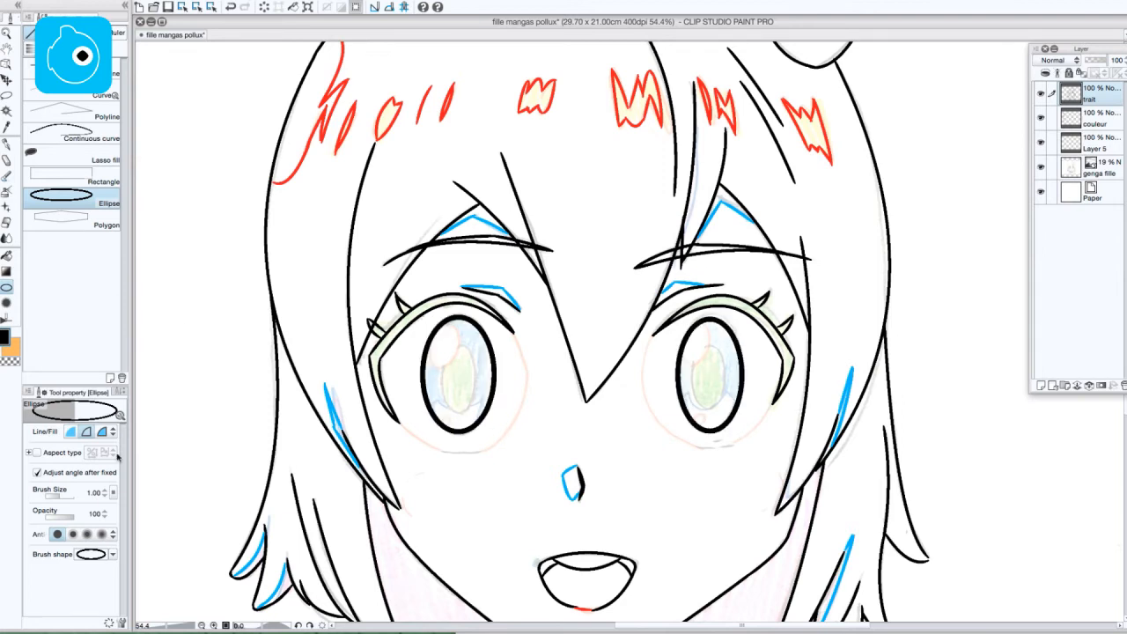
# Set the ellipse brush size to 0.46 and draw a smaller pupil ellipse inside each iris
pyautogui.click(57, 495)
pyautogui.moveTo(442, 345); pyautogui.dragTo(475, 413)
pyautogui.click(476, 413)
pyautogui.moveTo(694, 348); pyautogui.dragTo(727, 410)
pyautogui.click(727, 410)
# Switch to the Curve tool with brush size 0.58 and no anti-aliasing, with the starting and ending brush size minimum at 100
pyautogui.moveTo(743, 337); pyautogui.dragTo(717, 359)
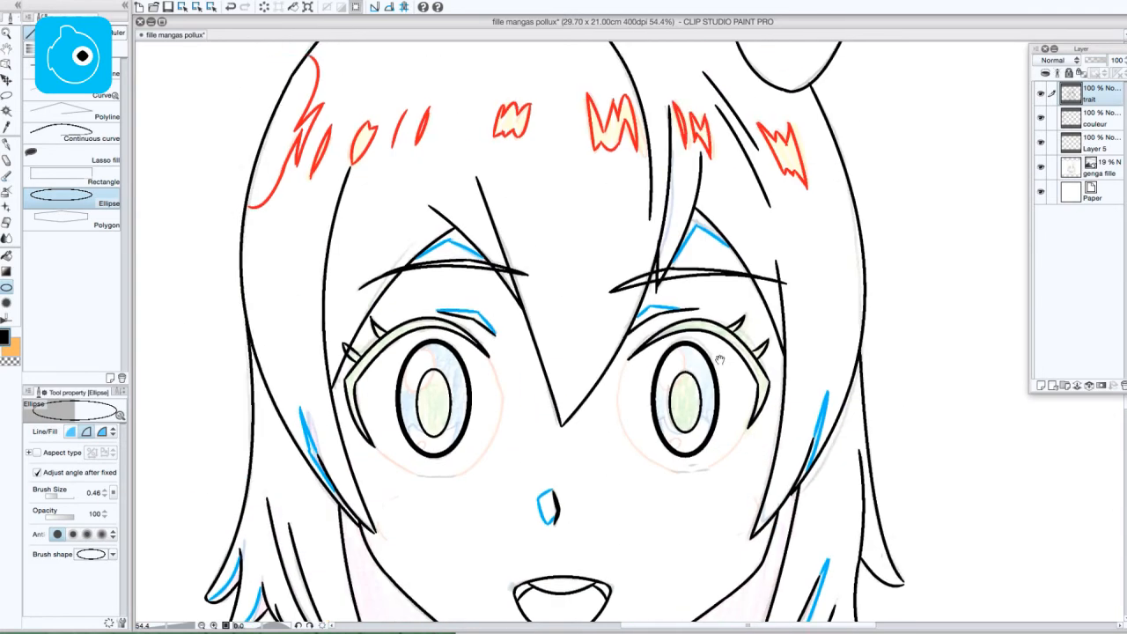
pyautogui.click(78, 94)
pyautogui.click(52, 435)
pyautogui.click(58, 474)
pyautogui.click(99, 531)
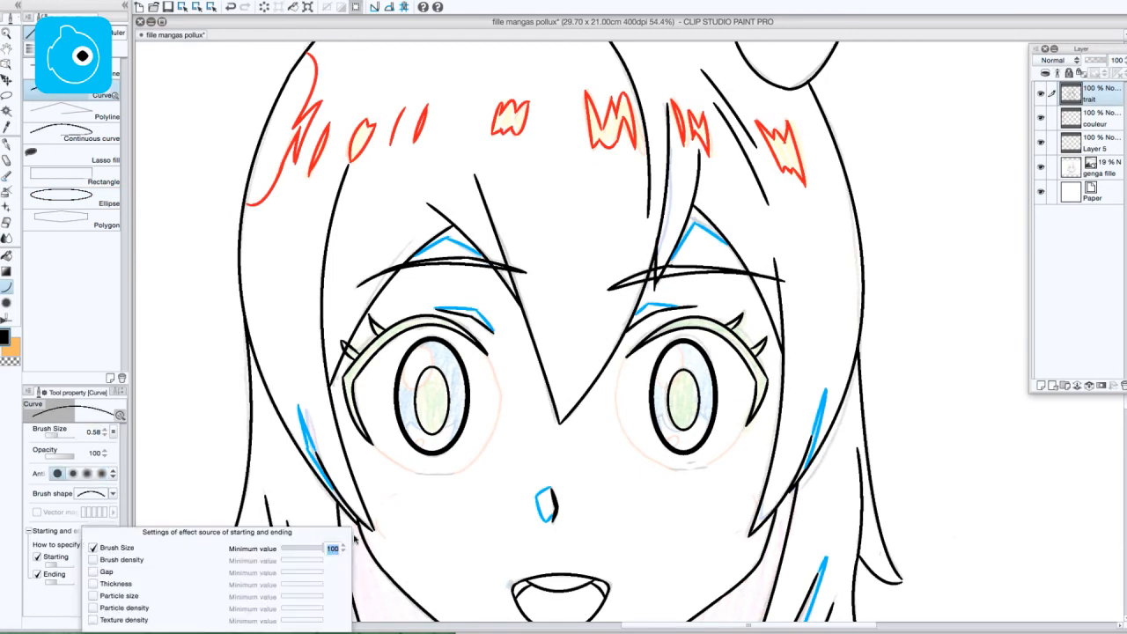
# Set the drawing colour to red and draw a curve closing the inner edge of both eyes
pyautogui.moveTo(578, 362); pyautogui.dragTo(660, 206)
pyautogui.doubleClick(4, 339)
pyautogui.click(499, 274)
pyautogui.click(661, 294)
pyautogui.moveTo(570, 197); pyautogui.dragTo(545, 313)
pyautogui.click(604, 263)
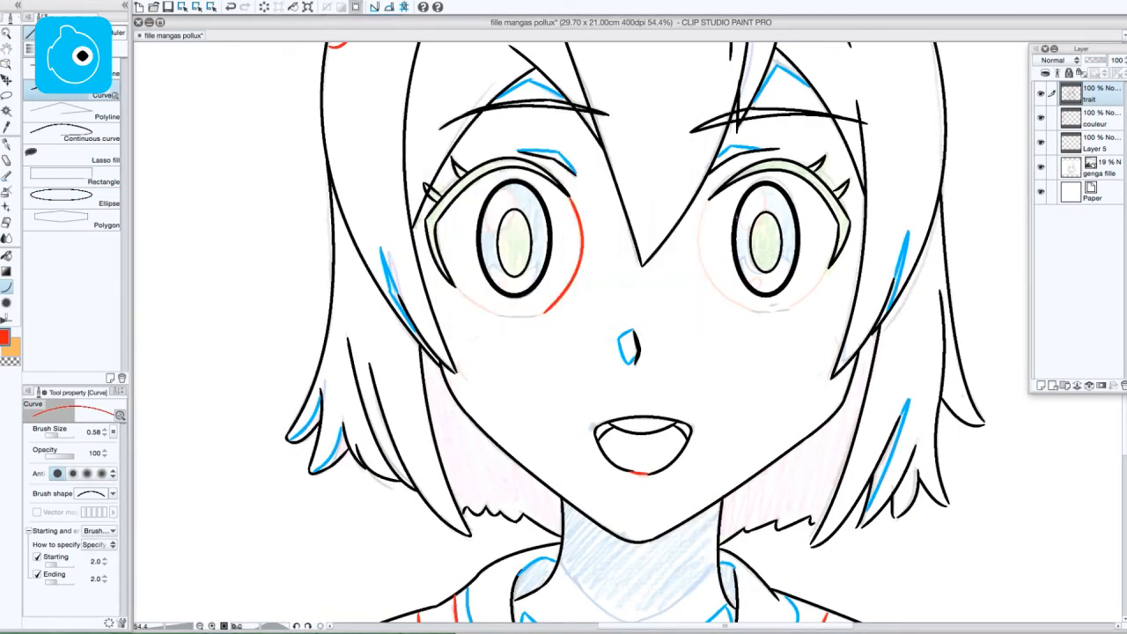
pyautogui.moveTo(709, 199); pyautogui.dragTo(755, 313)
pyautogui.click(680, 280)
# Draw short red curves from the outer lash line down to the lower edge of both eyes
pyautogui.moveTo(456, 287); pyautogui.dragTo(498, 316)
pyautogui.click(476, 306)
pyautogui.moveTo(830, 268); pyautogui.dragTo(789, 310)
pyautogui.click(815, 297)
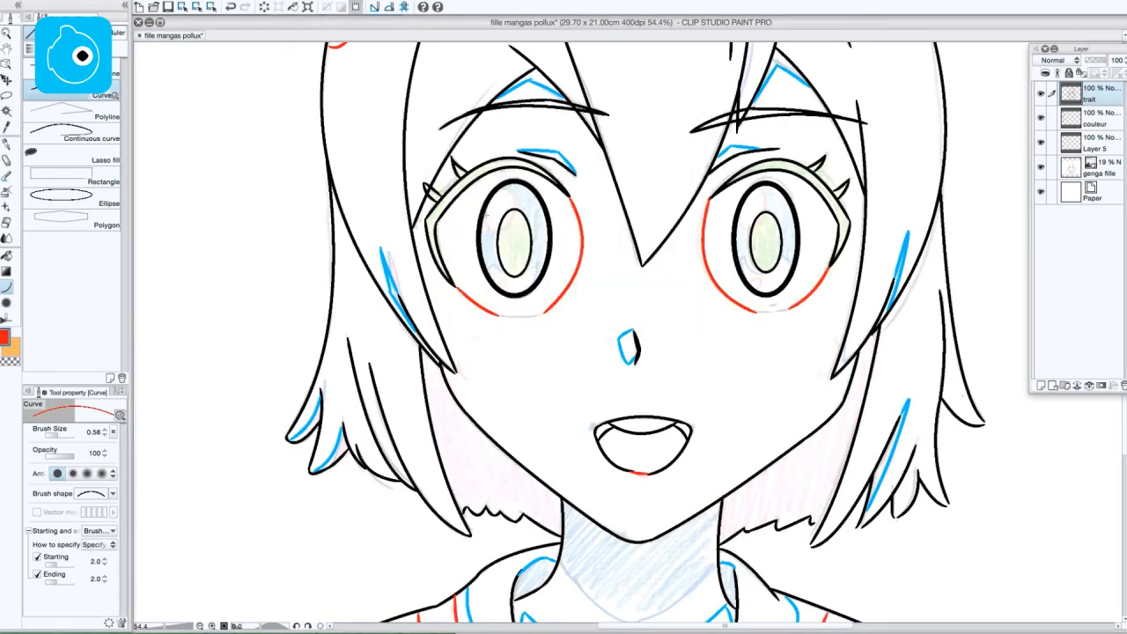
pyautogui.press('super+z')
# Switch the drawing colour to blue and outline the small pointed reflections at the bottom of both irises
pyautogui.doubleClick(4, 339)
pyautogui.click(474, 269)
pyautogui.click(384, 269)
pyautogui.click(661, 294)
pyautogui.moveTo(494, 264); pyautogui.dragTo(504, 272)
pyautogui.click(497, 270)
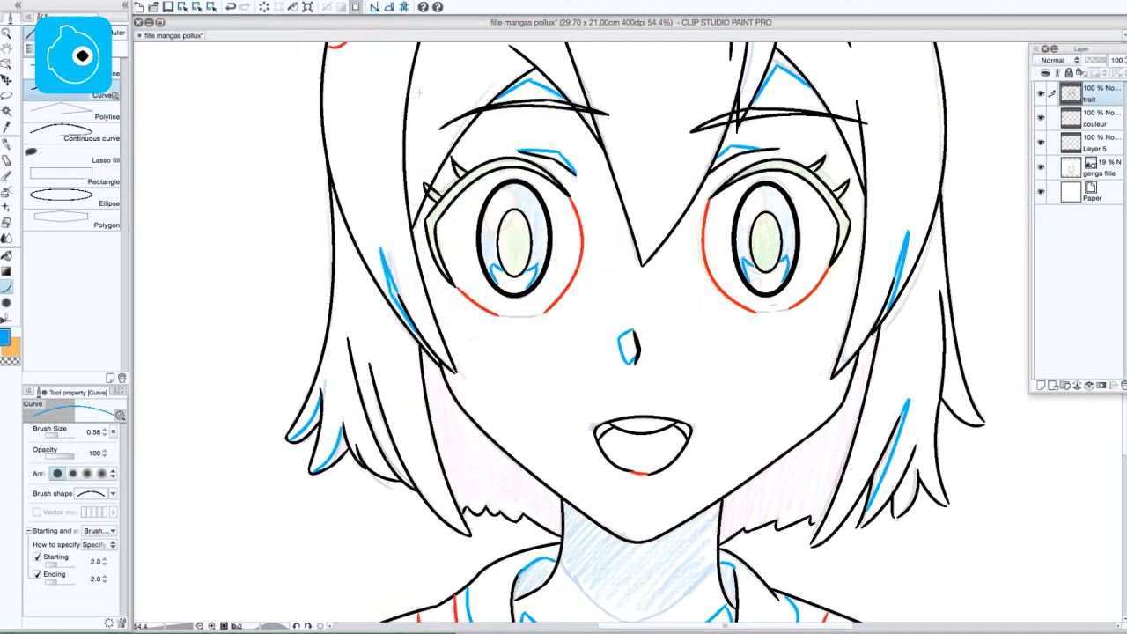
# With the Ellipse tool in red, draw a tilted highlight ellipse overlapping the upper part of the iris in the eye on the left
pyautogui.click(74, 197)
pyautogui.doubleClick(4, 338)
pyautogui.click(473, 269)
pyautogui.click(731, 300)
pyautogui.click(665, 295)
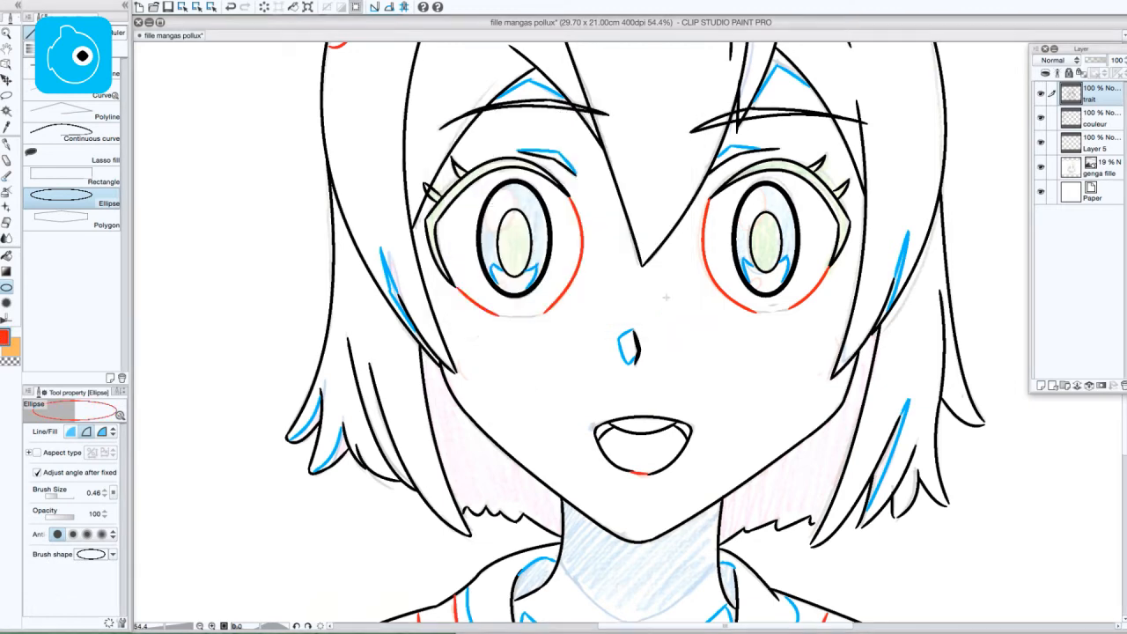
pyautogui.click(512, 238)
pyautogui.moveTo(489, 195); pyautogui.dragTo(518, 233)
pyautogui.press('super+z')
pyautogui.click(520, 230)
# Draw the matching red highlight ellipse in the other eye and a small red circle at the bottom of both irises
pyautogui.moveTo(746, 192); pyautogui.dragTo(770, 229)
pyautogui.click(775, 234)
pyautogui.press('super+z')
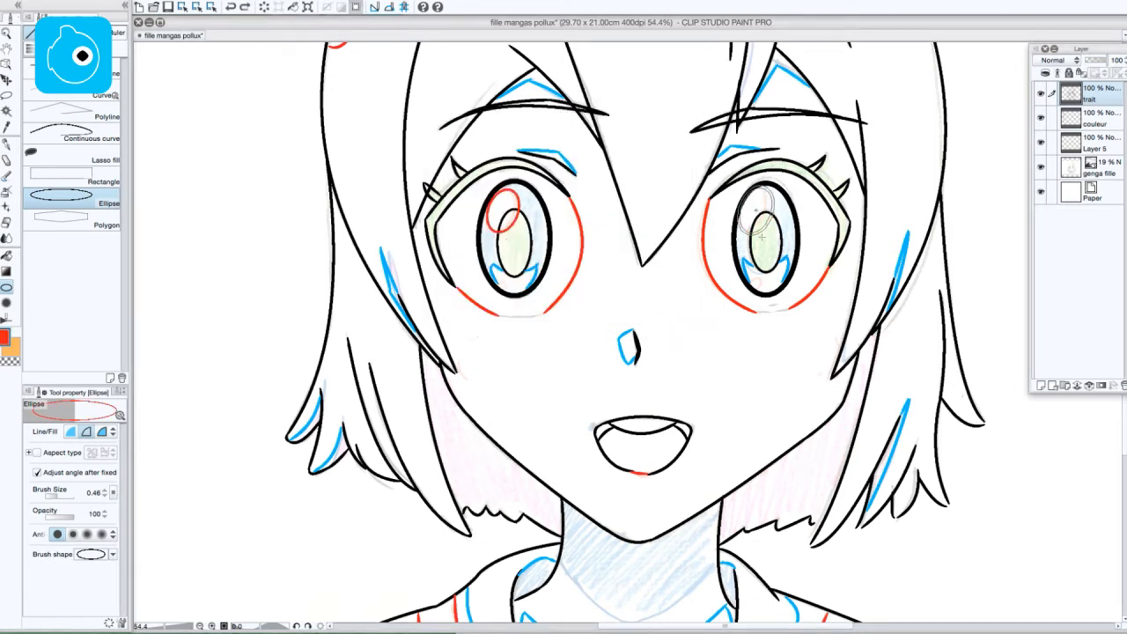
pyautogui.click(773, 227)
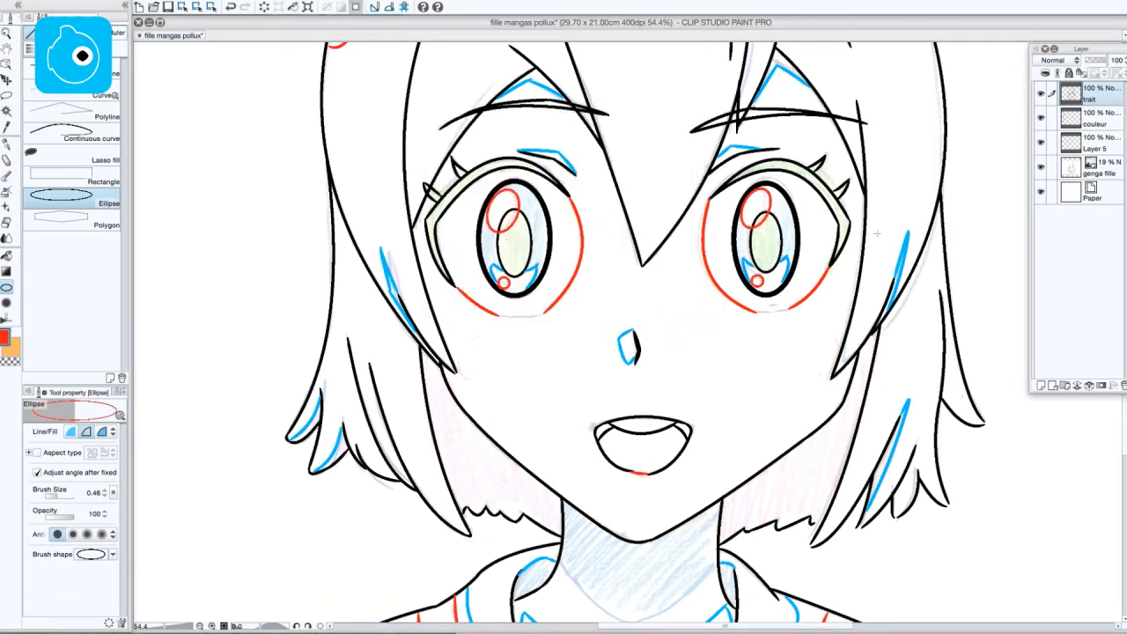
# With the Curve tool in black at brush size 0.53, close the bottom edge of both eyes with a short line
pyautogui.moveTo(687, 461); pyautogui.dragTo(565, 432)
pyautogui.doubleClick(4, 338)
pyautogui.click(680, 244)
pyautogui.click(661, 294)
pyautogui.click(74, 90)
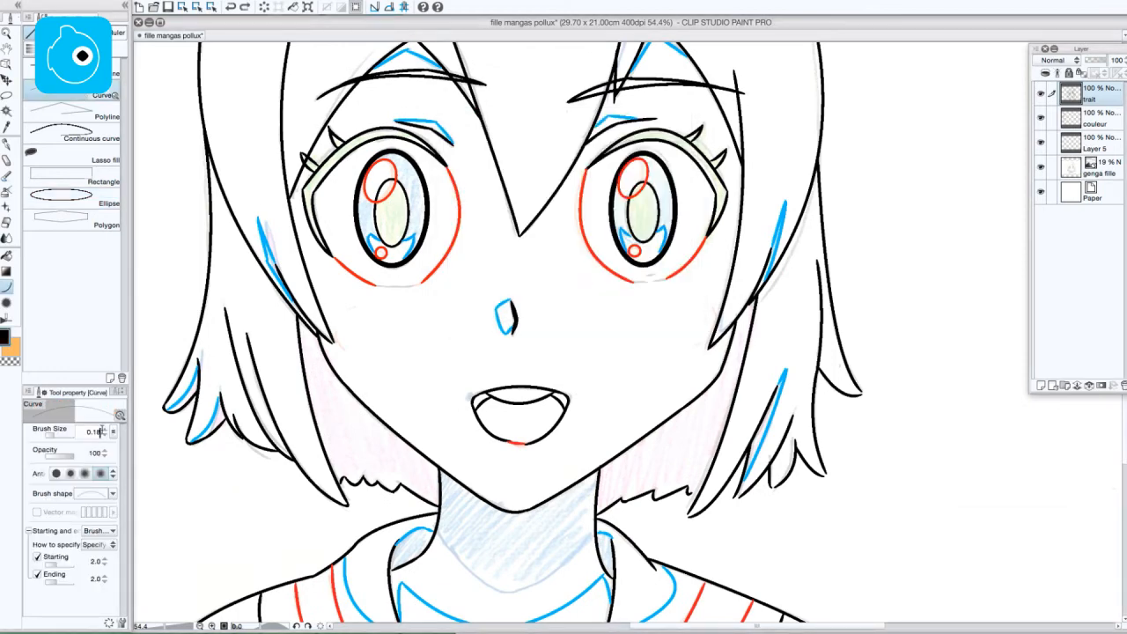
pyautogui.click(112, 531)
pyautogui.click(505, 326)
pyautogui.moveTo(375, 285); pyautogui.dragTo(420, 285)
pyautogui.click(399, 287)
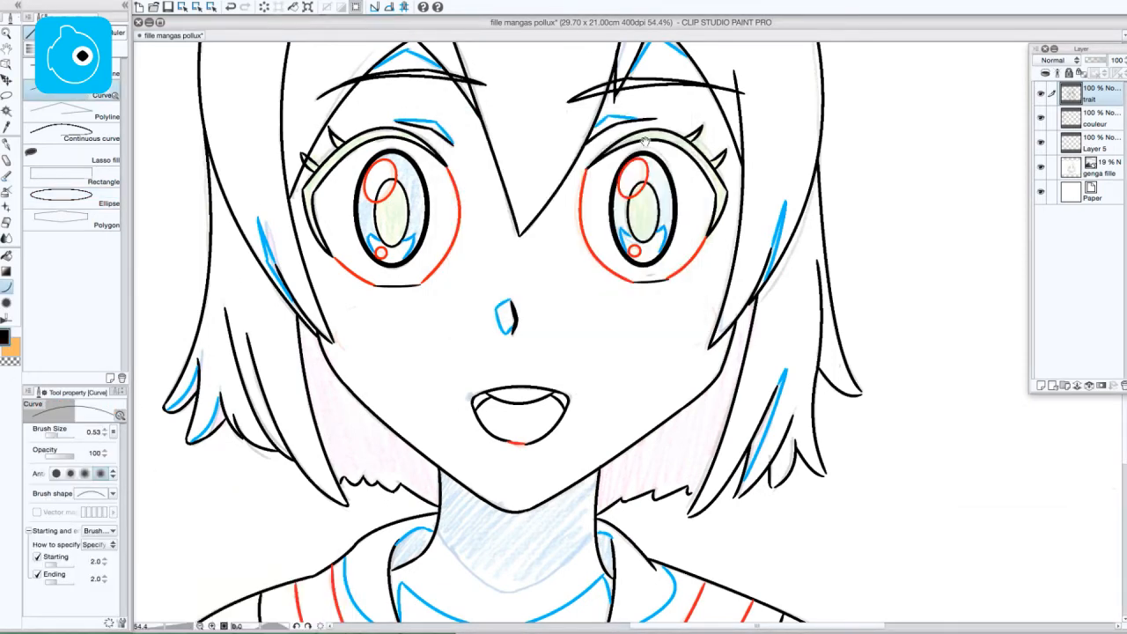
# Try to extend the red hair highlight line along the left outer hair edge using the Curve tool at brush size 0.58
pyautogui.moveTo(646, 140); pyautogui.dragTo(673, 350)
pyautogui.click(6, 128)
pyautogui.click(300, 81)
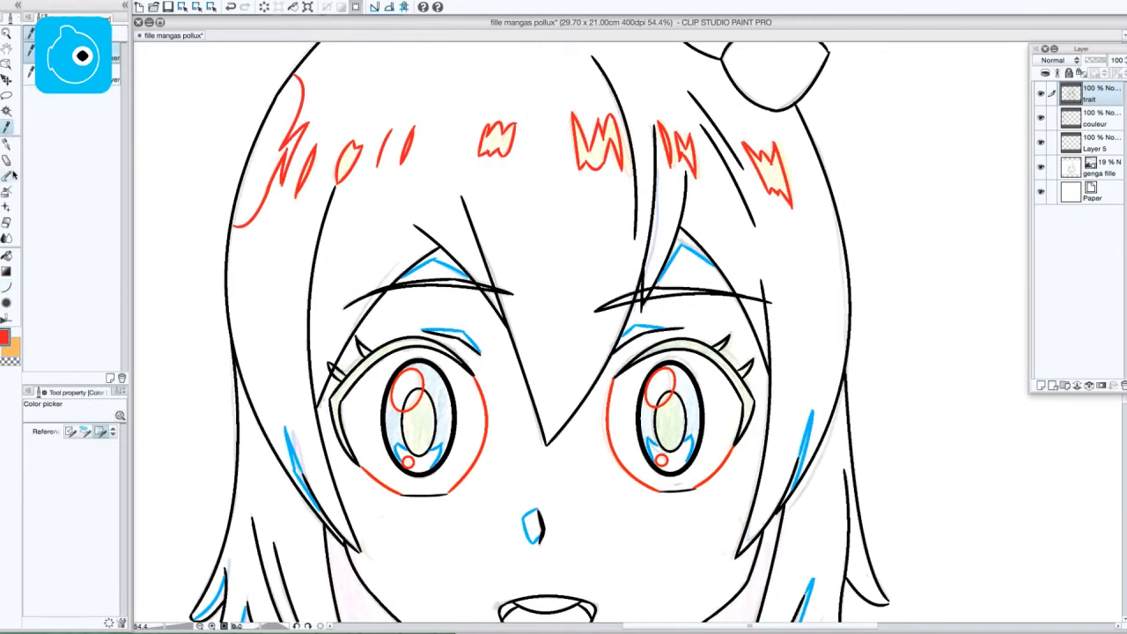
pyautogui.click(6, 287)
pyautogui.click(50, 435)
pyautogui.click(93, 432)
pyautogui.click(100, 531)
pyautogui.click(333, 549)
pyautogui.click(256, 352)
pyautogui.moveTo(257, 211); pyautogui.dragTo(230, 294)
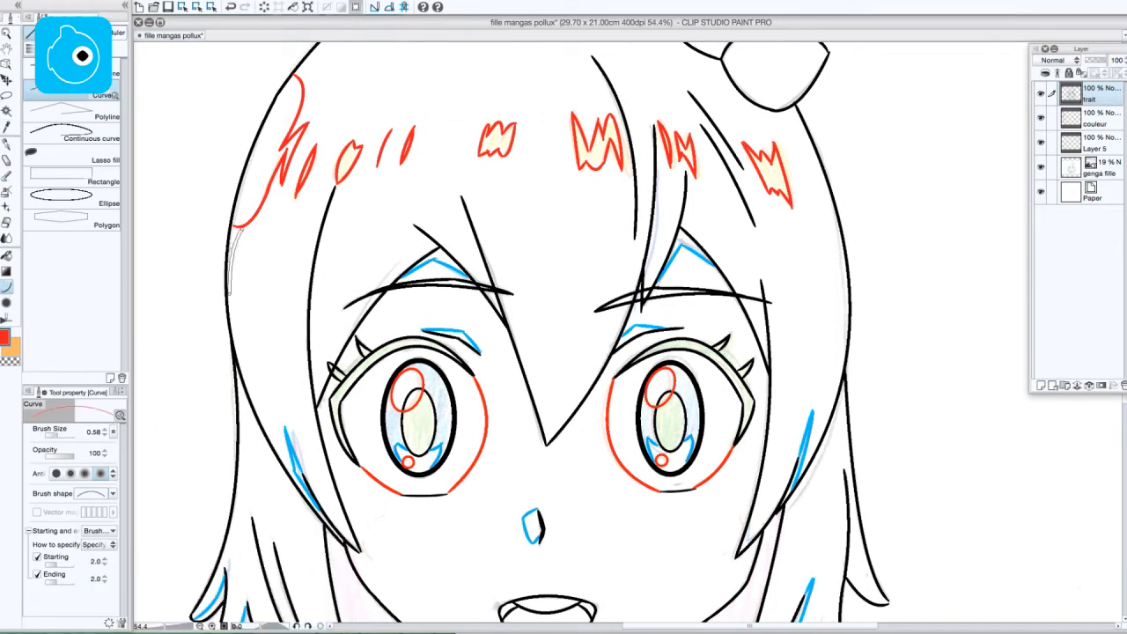
pyautogui.click(238, 253)
pyautogui.press('super+z')
pyautogui.moveTo(259, 209); pyautogui.dragTo(230, 306)
pyautogui.click(236, 256)
pyautogui.press('super+z')
# Hide the sketch layer genga fille, duplicate the trait layer and hide the original trait layer
pyautogui.click(1041, 167)
pyautogui.moveTo(173, 626); pyautogui.dragTo(159, 627)
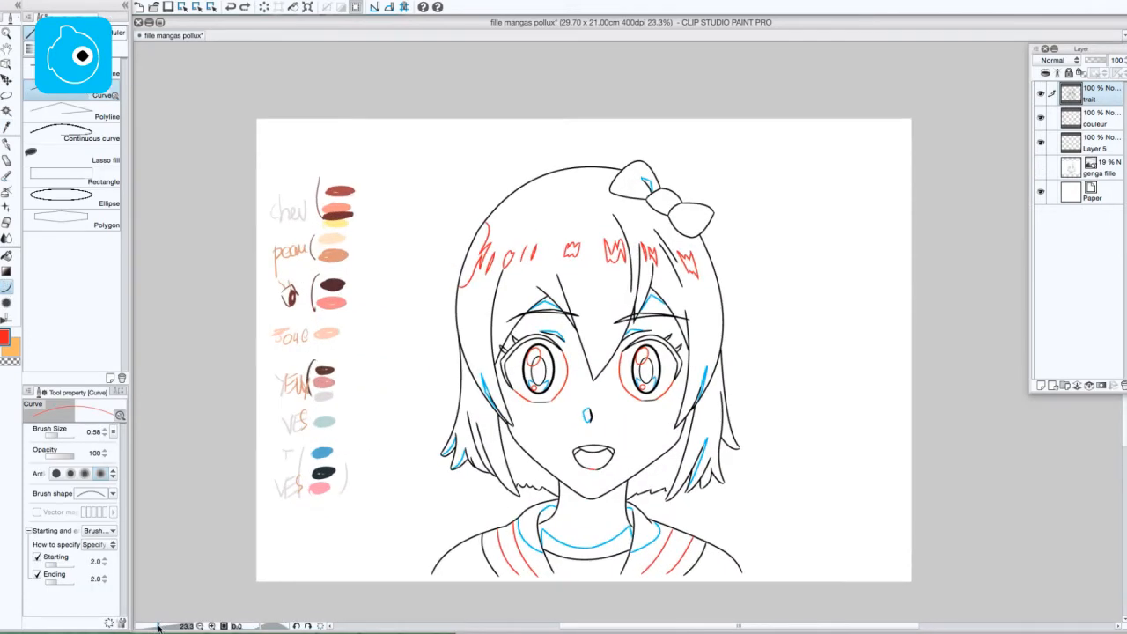
pyautogui.moveTo(1103, 97); pyautogui.dragTo(1052, 386)
pyautogui.click(1041, 118)
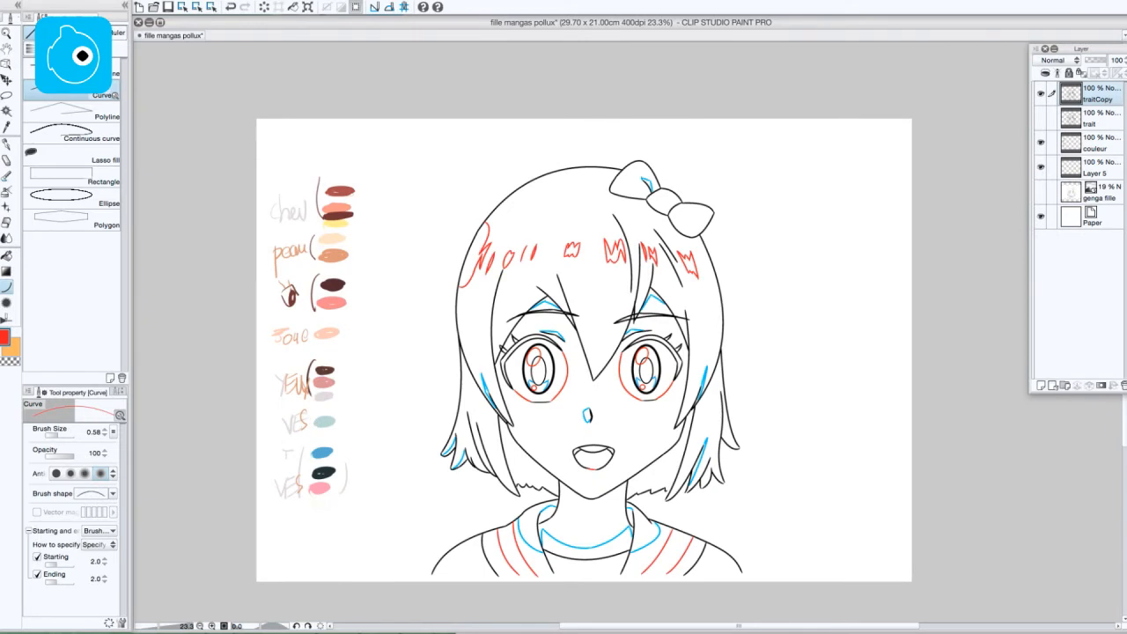
# Pick the brownish red hair swatch from the palette and fill the bangs and both side locks with it
pyautogui.click(6, 128)
pyautogui.click(340, 192)
pyautogui.click(7, 255)
pyautogui.click(581, 212)
pyautogui.click(480, 431)
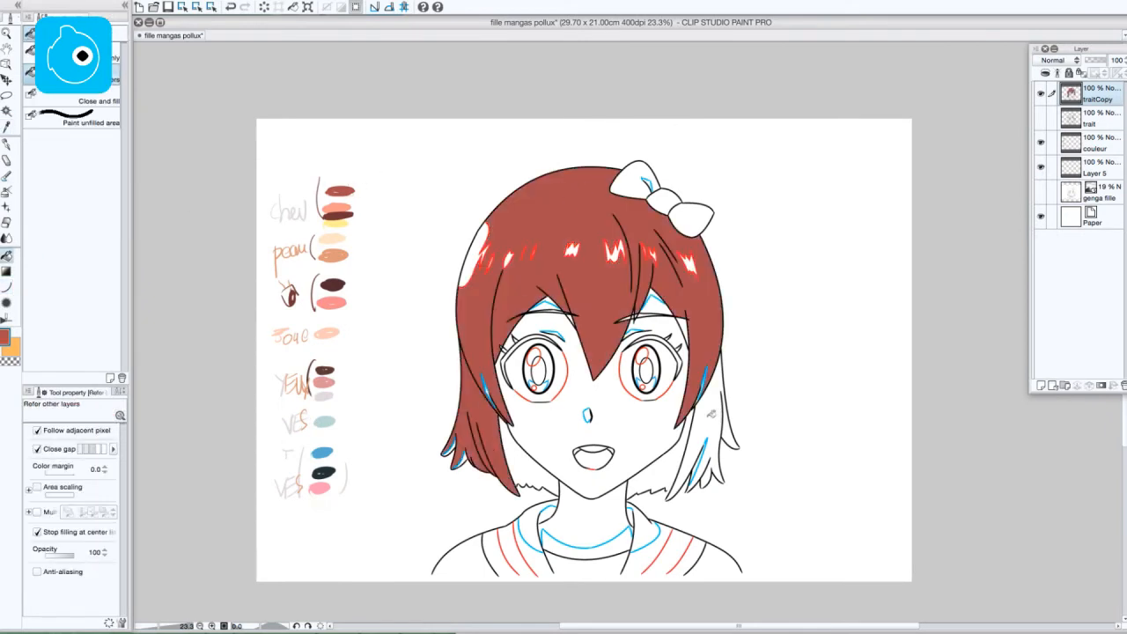
pyautogui.click(712, 413)
# Fill the back hair on the left side of the neck with dark brown
pyautogui.click(529, 466)
pyautogui.click(441, 177)
pyautogui.press('super+z')
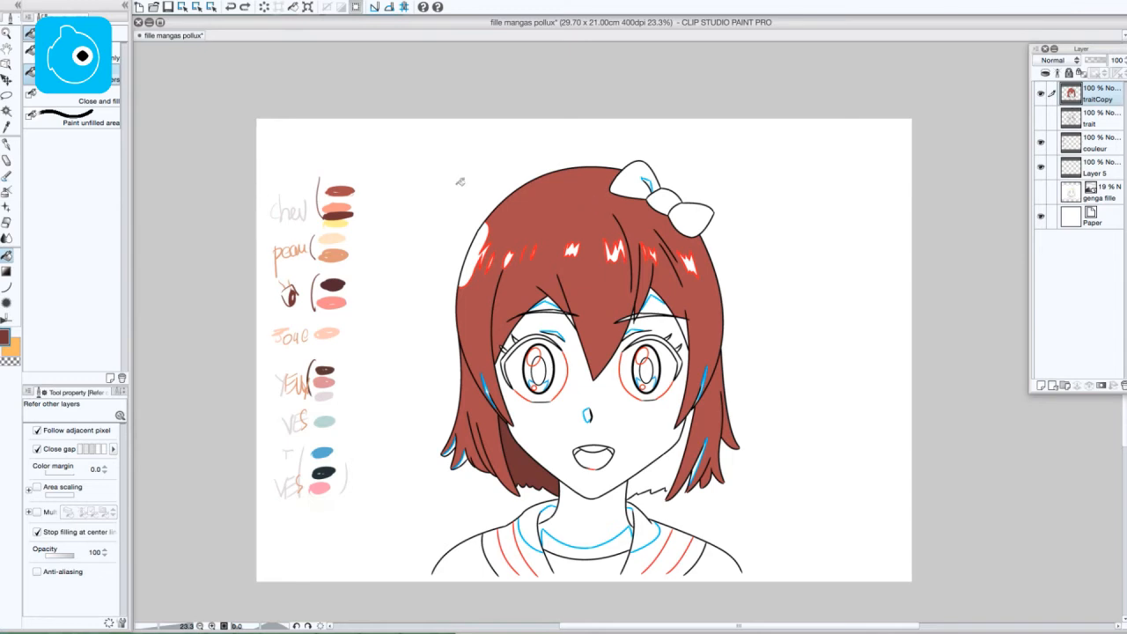
# Close the gap in the back hair outline right of the neck with the Curve tool and fill that area dark brown
pyautogui.moveTo(159, 626); pyautogui.dragTo(165, 626)
pyautogui.moveTo(739, 528); pyautogui.dragTo(535, 233)
pyautogui.click(6, 143)
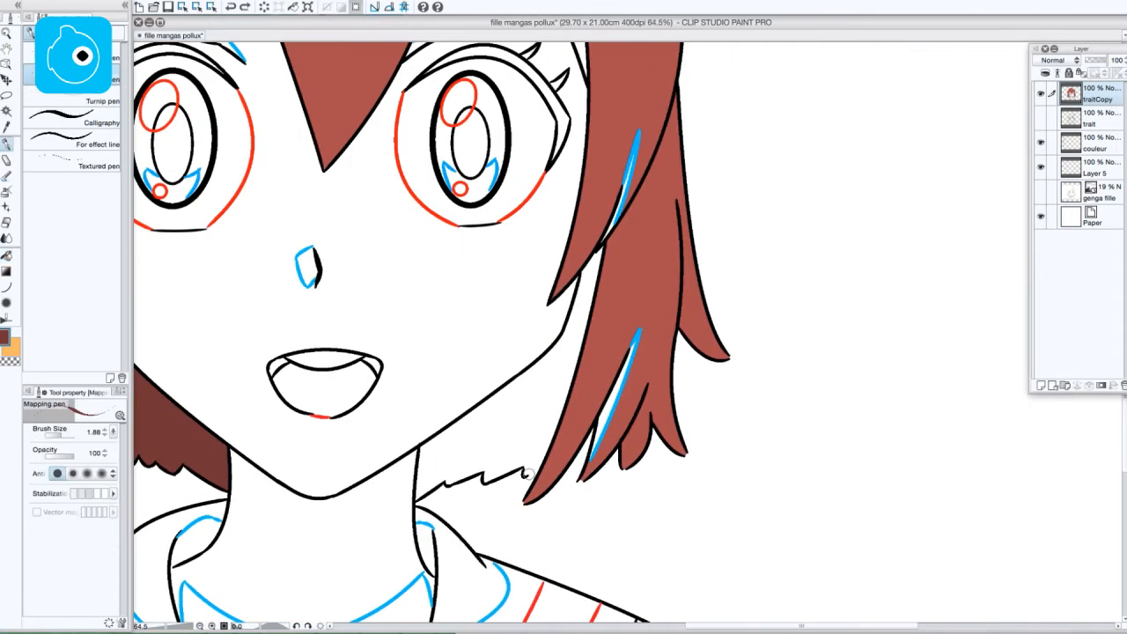
pyautogui.click(6, 288)
pyautogui.click(58, 474)
pyautogui.moveTo(528, 474); pyautogui.dragTo(543, 460)
pyautogui.click(6, 255)
pyautogui.click(544, 412)
pyautogui.moveTo(611, 377); pyautogui.dragTo(727, 409)
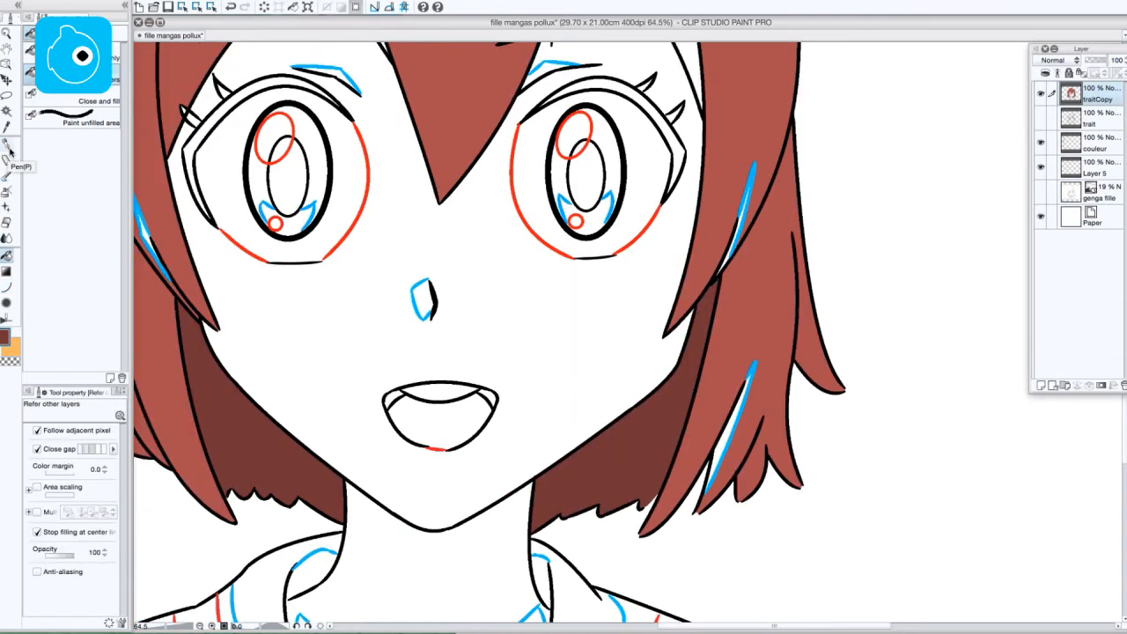
# Fill the red-outlined highlight shapes across the hair with the salmon swatch colour
pyautogui.click(6, 144)
pyautogui.click(6, 288)
pyautogui.click(6, 256)
pyautogui.moveTo(171, 627); pyautogui.dragTo(159, 627)
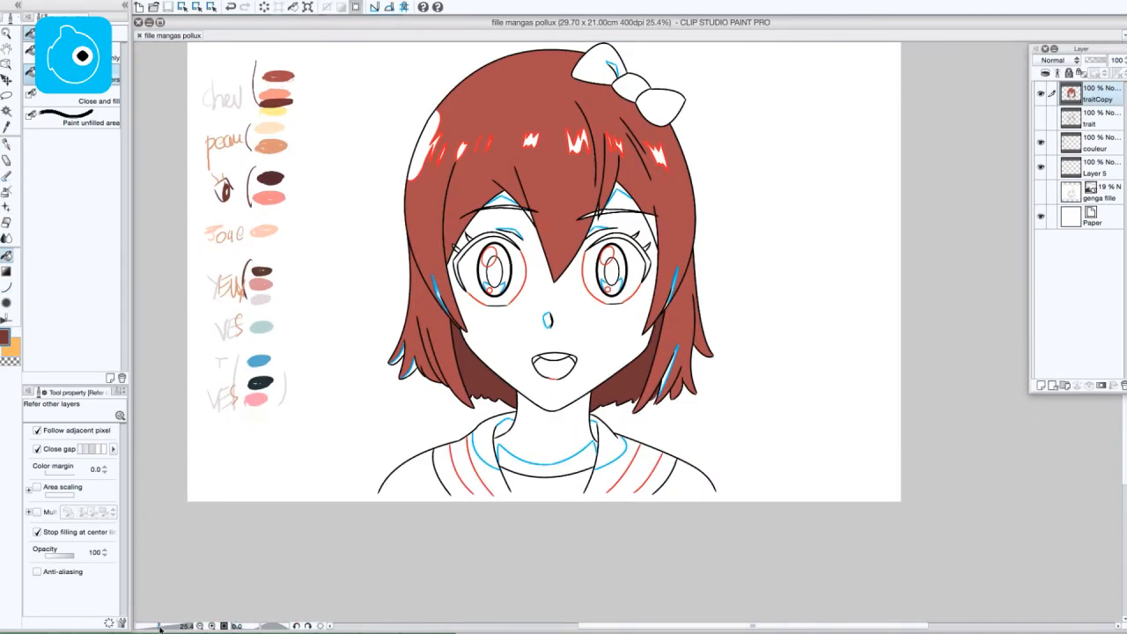
pyautogui.click(434, 152)
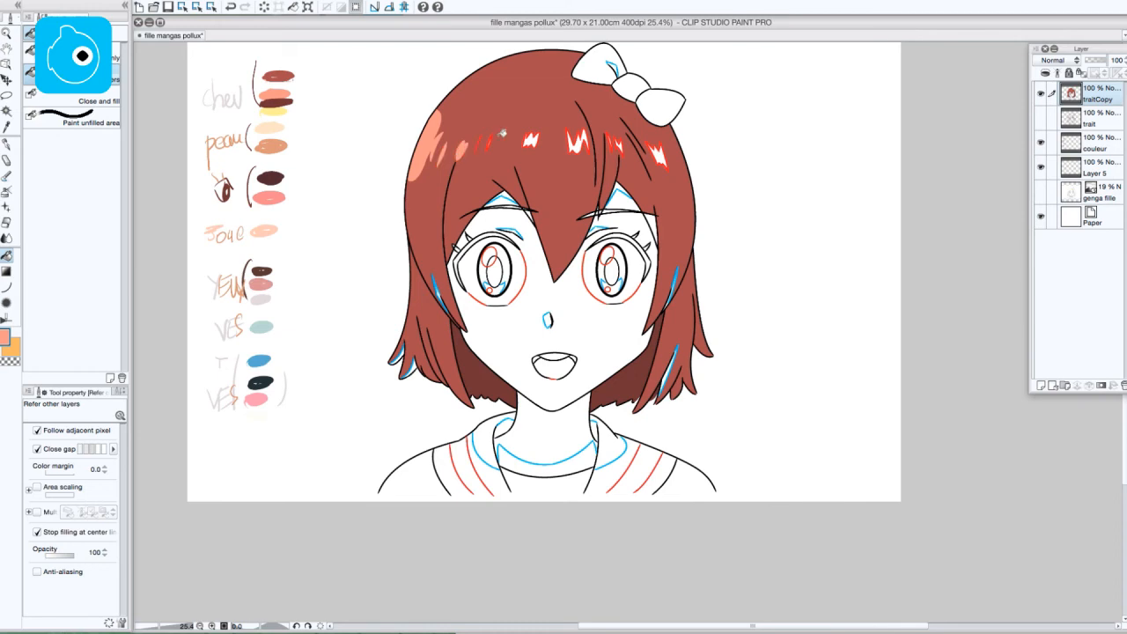
pyautogui.click(539, 138)
pyautogui.click(576, 139)
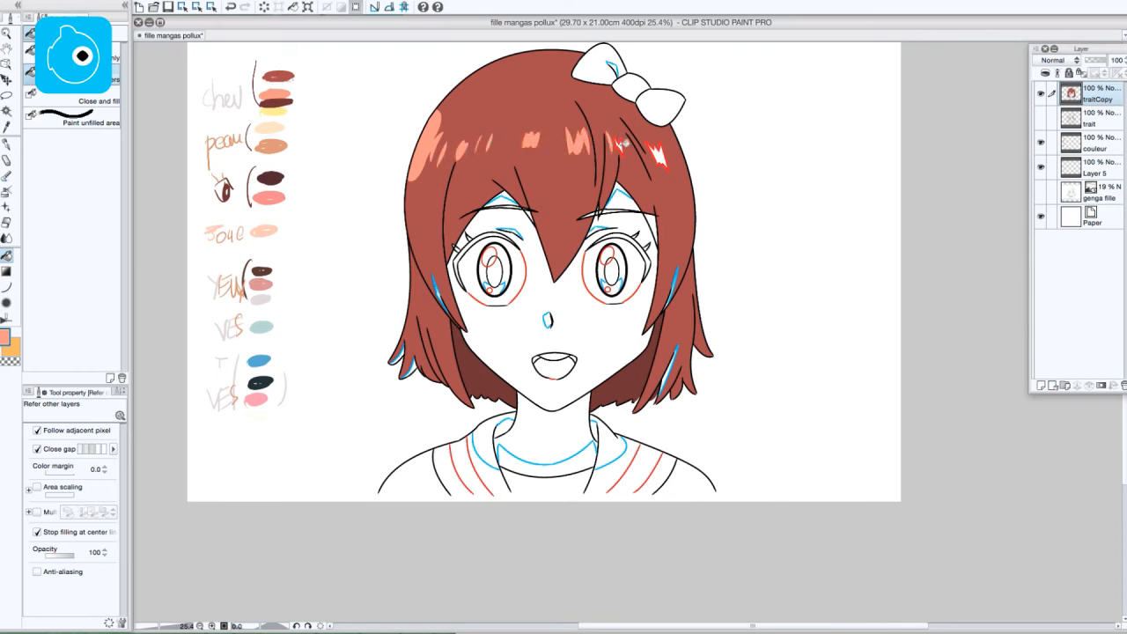
pyautogui.click(621, 146)
pyautogui.click(657, 157)
pyautogui.click(679, 159)
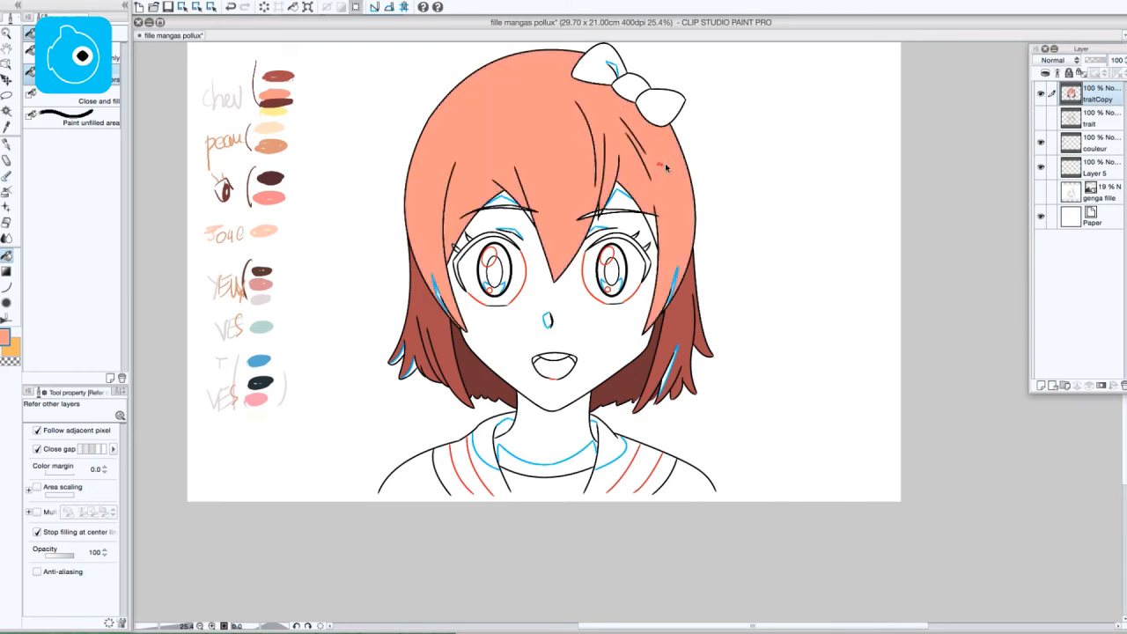
pyautogui.hotkey('ctrl', 'z')
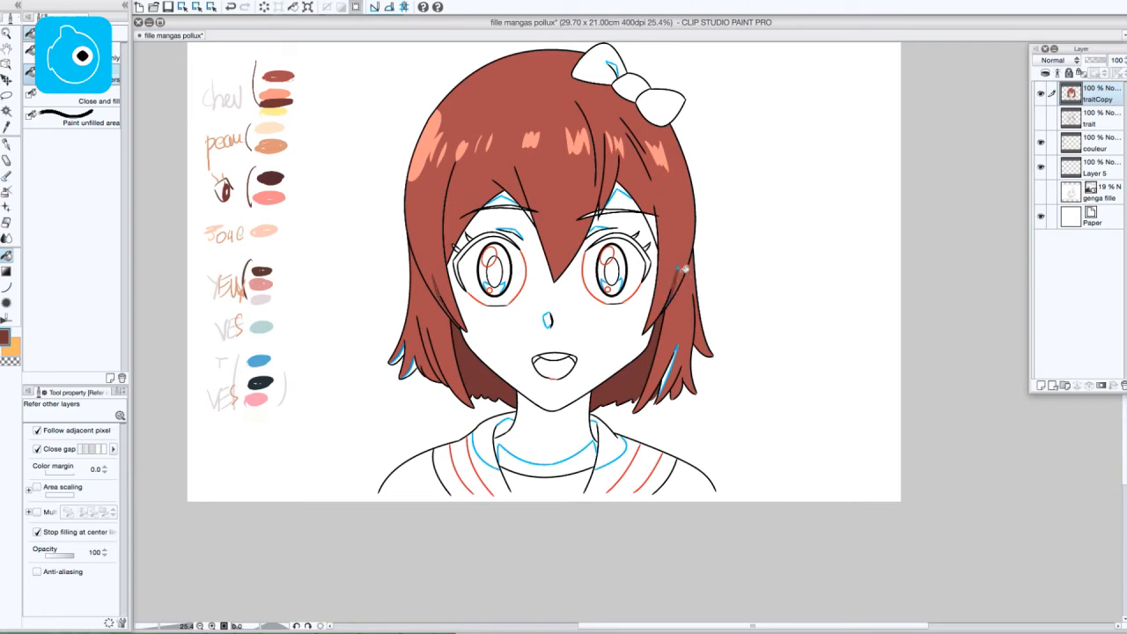
# Fill the blue-outlined hair shadows dark brown, and colour the bow yellow with a darker yellow fold
pyautogui.click(680, 344)
pyautogui.scroll(10, 681, 273)
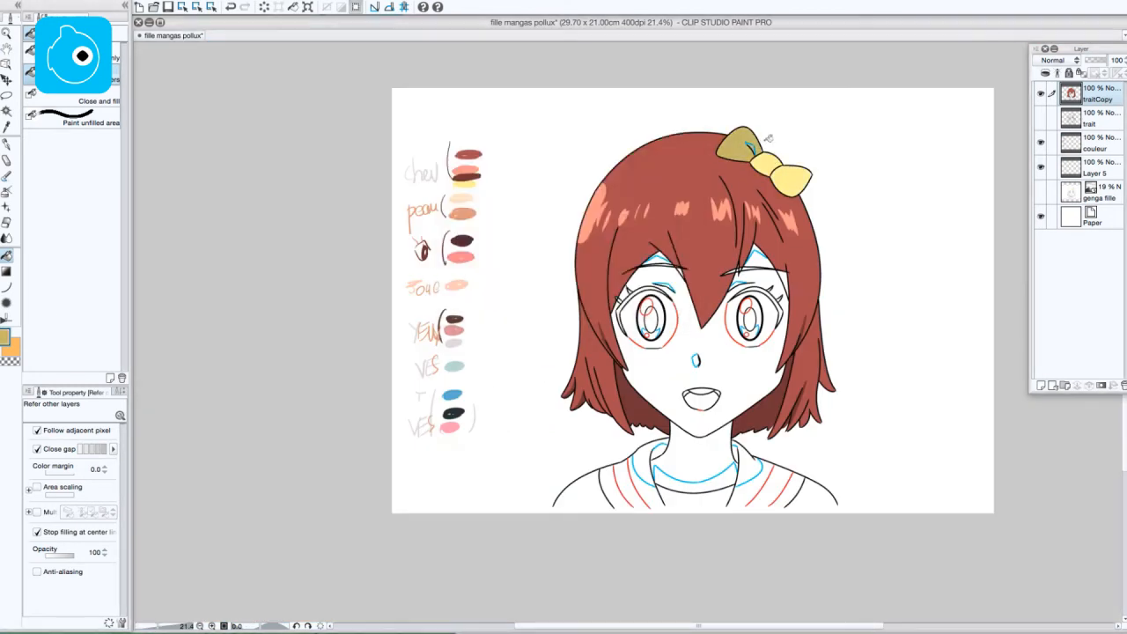
pyautogui.hotkey('ctrl', 'z')
pyautogui.click(751, 149)
pyautogui.moveTo(574, 214); pyautogui.dragTo(377, 164)
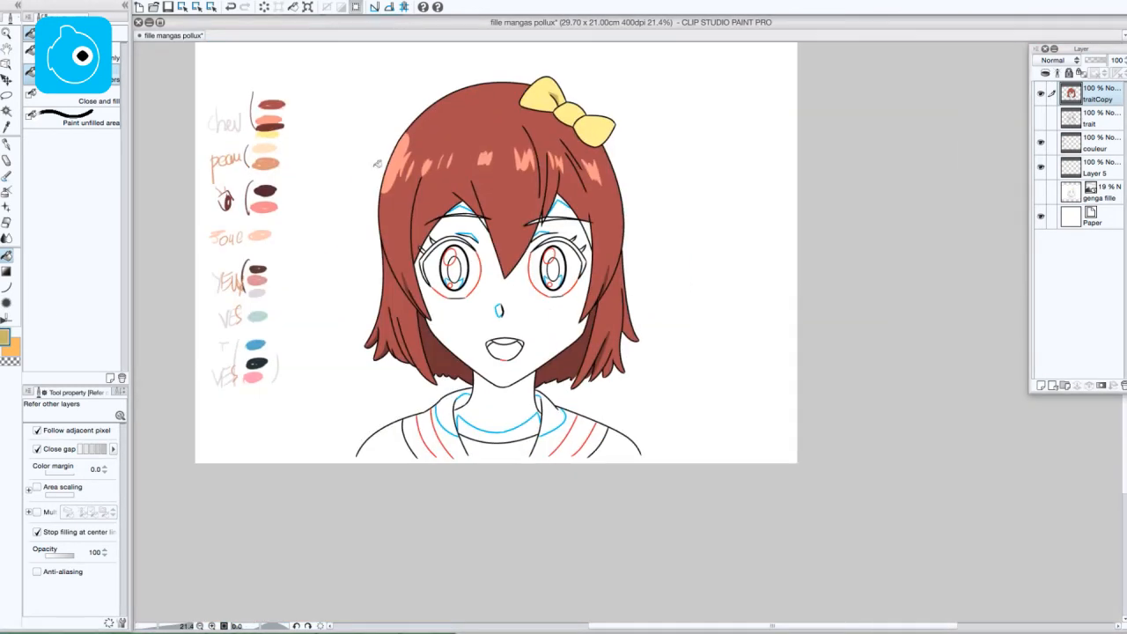
# Pick the light peach skin swatch and fill the face, the skin between the bangs and the lit neckline
pyautogui.keyDown('alt'); pyautogui.click(548, 314); pyautogui.keyUp('alt')
pyautogui.keyDown('alt'); pyautogui.click(264, 149); pyautogui.keyUp('alt')
pyautogui.click(519, 312)
pyautogui.click(460, 212)
pyautogui.click(562, 211)
pyautogui.click(504, 400)
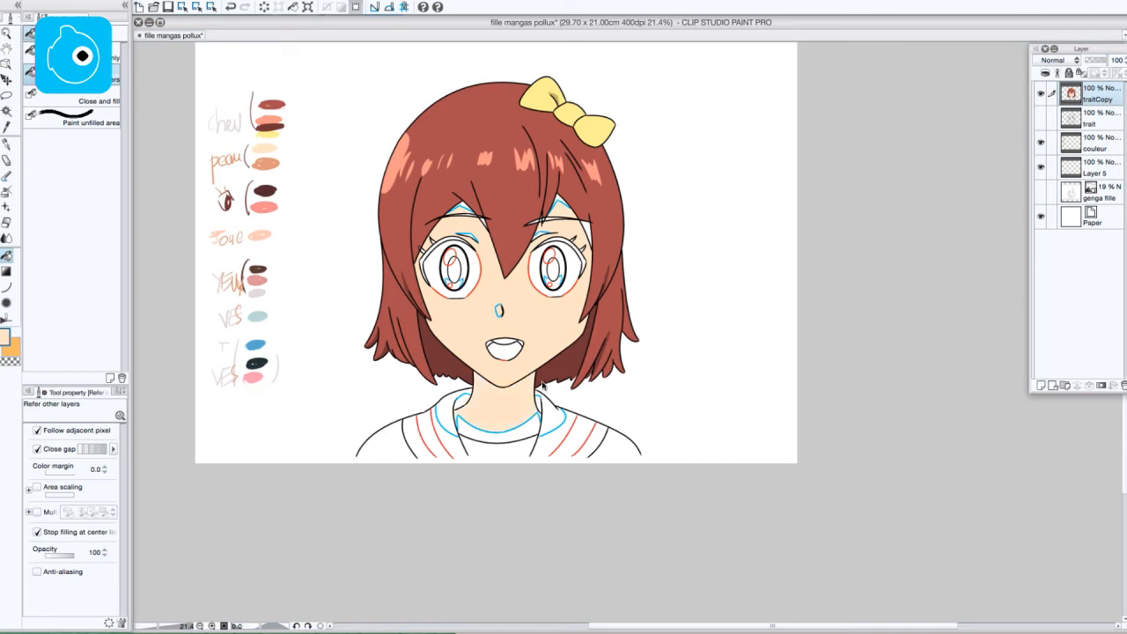
pyautogui.hotkey('ctrl', 'z')
pyautogui.click(499, 435)
# Pick the orange-brown skin shadow swatch and fill the forehead shadows, eyelid creases, nose shadow and neck shadow
pyautogui.keyDown('alt'); pyautogui.click(266, 164); pyautogui.keyUp('alt')
pyautogui.click(459, 208)
pyautogui.click(560, 203)
pyautogui.click(542, 234)
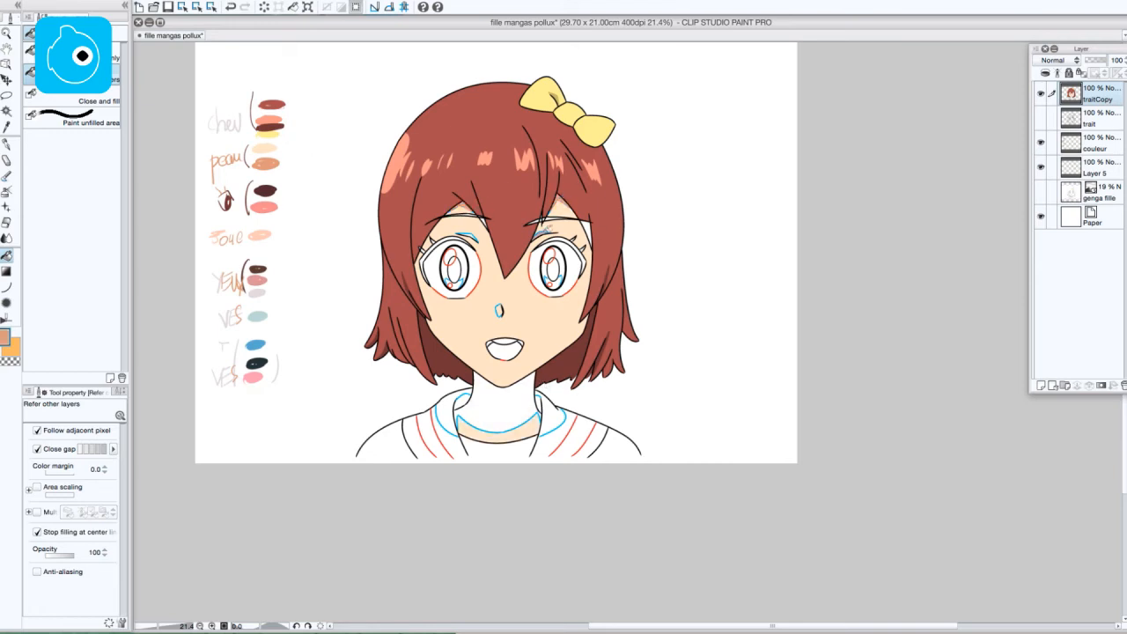
pyautogui.click(472, 236)
pyautogui.click(499, 310)
pyautogui.hotkey('ctrl', 'z')
pyautogui.click(499, 414)
# Choose a dark fill colour and fill both eyebrows with it
pyautogui.keyDown('alt'); pyautogui.click(593, 225); pyautogui.keyUp('alt')
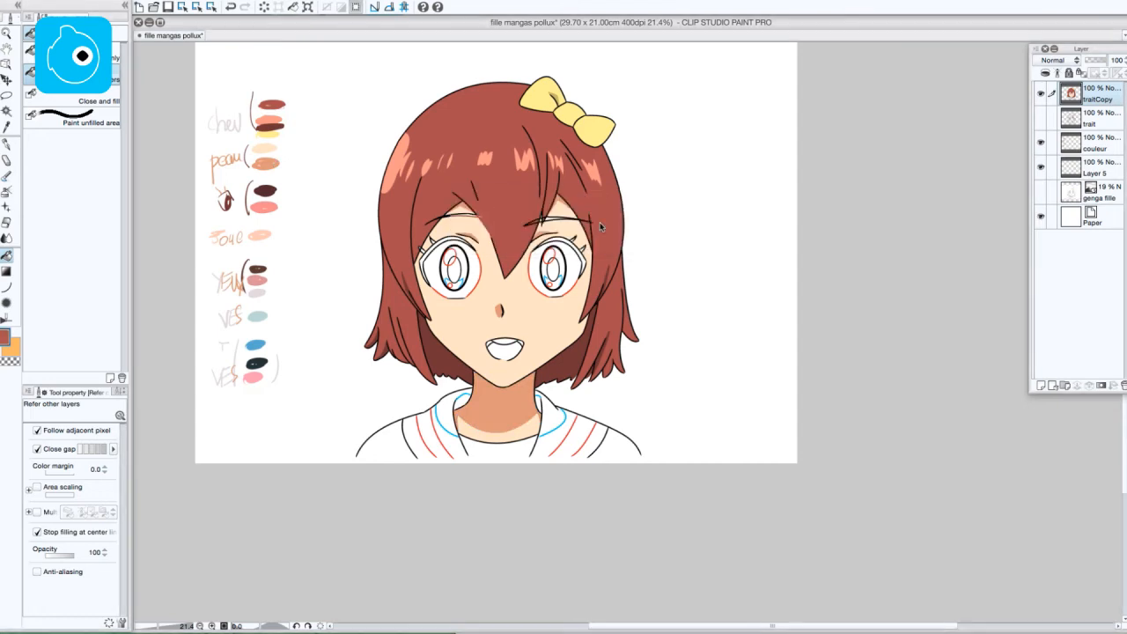
pyautogui.scroll(5, 581, 225)
pyautogui.click(738, 200)
pyautogui.click(158, 626)
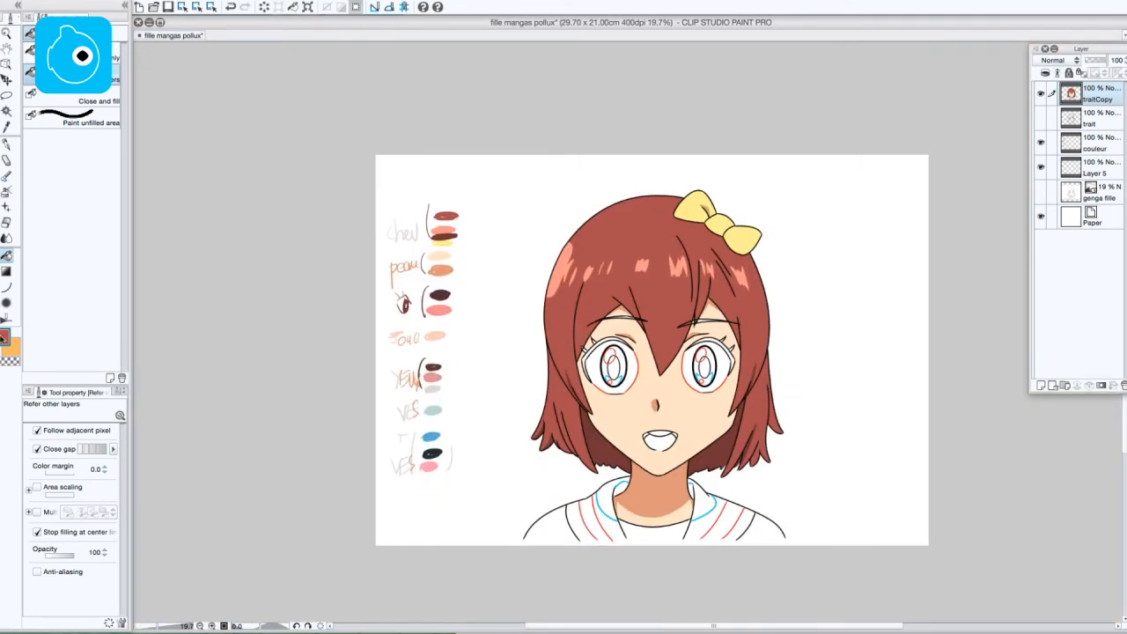
pyautogui.doubleClick(4, 338)
pyautogui.click(679, 134)
pyautogui.click(621, 317)
pyautogui.click(708, 321)
pyautogui.keyDown('alt'); pyautogui.click(702, 314); pyautogui.keyUp('alt')
pyautogui.click(696, 310)
pyautogui.press('super+z')
# Pick the pink eye swatch and fill the reflections at the bottom of both irises
pyautogui.keyDown('alt'); pyautogui.click(439, 310); pyautogui.keyUp('alt')
pyautogui.click(614, 381)
pyautogui.click(704, 380)
pyautogui.press('super+w')
pyautogui.click(603, 239)
pyautogui.press('super+z')
pyautogui.click(102, 451)
pyautogui.click(705, 381)
# Pick the dark brown eye swatch and fill the iris area on both sides of each pupil
pyautogui.keyDown('alt'); pyautogui.click(433, 367); pyautogui.keyUp('alt')
pyautogui.click(622, 368)
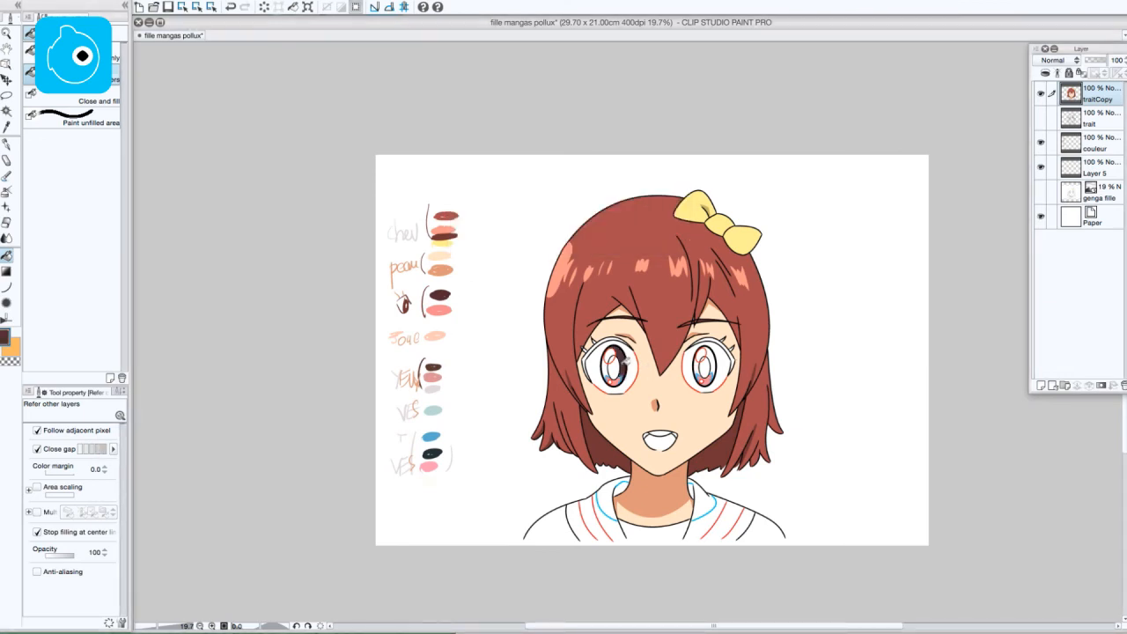
pyautogui.click(605, 369)
pyautogui.click(712, 367)
pyautogui.click(697, 369)
# Set the fill colour to black and fill the pupils of both eyes
pyautogui.doubleClick(5, 338)
pyautogui.moveTo(626, 247); pyautogui.dragTo(684, 247)
pyautogui.click(661, 295)
pyautogui.click(613, 369)
pyautogui.click(704, 368)
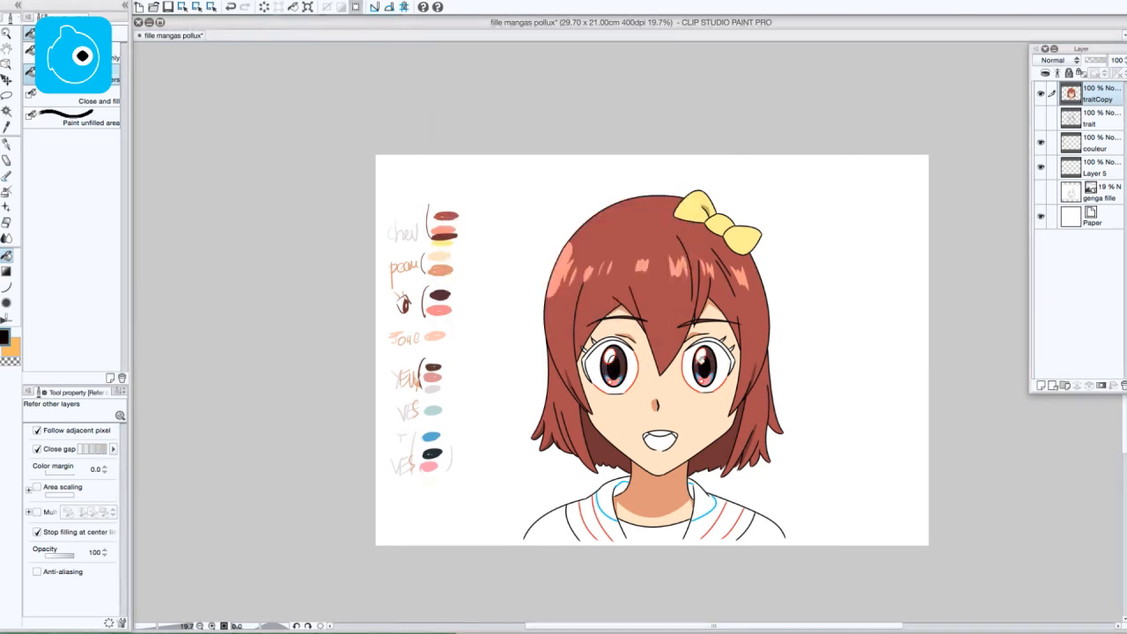
# Pick the pink eye swatch and fill the inner corner areas of both eyes with it, undoing the stray fill
pyautogui.keyDown('alt'); pyautogui.click(432, 378); pyautogui.keyUp('alt')
pyautogui.click(623, 379)
pyautogui.click(715, 372)
pyautogui.click(714, 378)
pyautogui.press('super+z')
pyautogui.click(713, 378)
# Sample white and fill the whites of both eyes, undoing any misplaced fills
pyautogui.keyDown('alt'); pyautogui.click(729, 357); pyautogui.keyUp('alt')
pyautogui.click(617, 379)
pyautogui.click(636, 371)
pyautogui.click(604, 391)
pyautogui.press('super+z')
pyautogui.click(602, 389)
pyautogui.click(683, 371)
pyautogui.press('super+z')
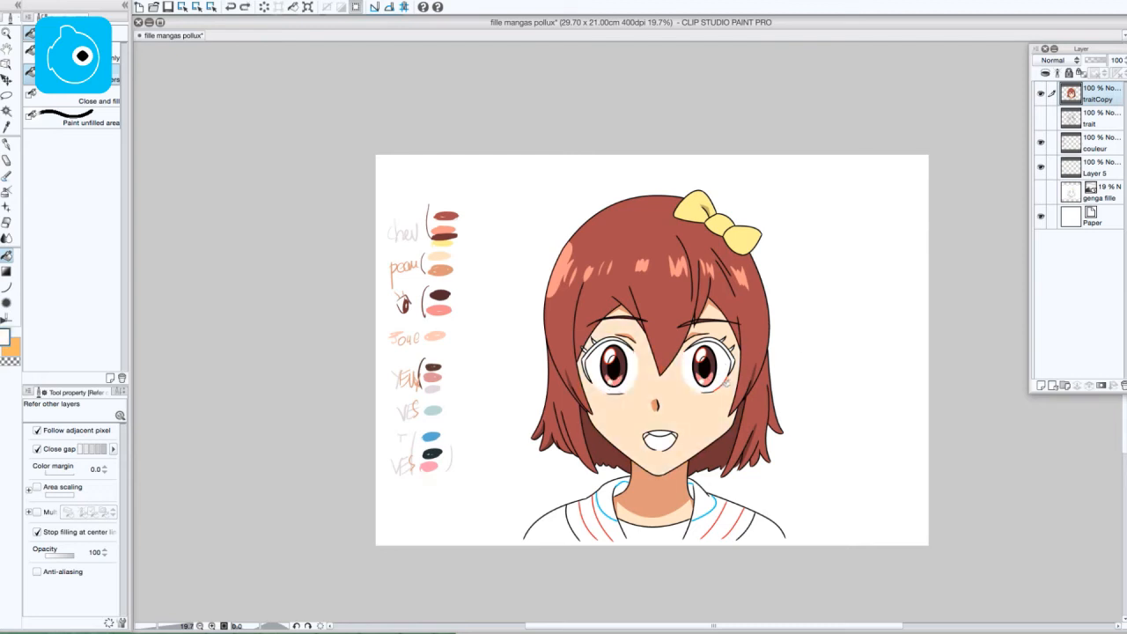
pyautogui.click(721, 386)
# Sample black from the pupil and fill the upper lashes and outer lash tips of both eyes
pyautogui.keyDown('alt'); pyautogui.click(705, 368); pyautogui.keyUp('alt')
pyautogui.click(593, 348)
pyautogui.click(585, 350)
pyautogui.click(594, 341)
pyautogui.click(724, 341)
pyautogui.click(726, 347)
pyautogui.click(731, 350)
# Fill the iris highlights of both eyes with white, check the eyes up close, and save the file
pyautogui.keyDown('alt'); pyautogui.click(614, 353); pyautogui.keyUp('alt')
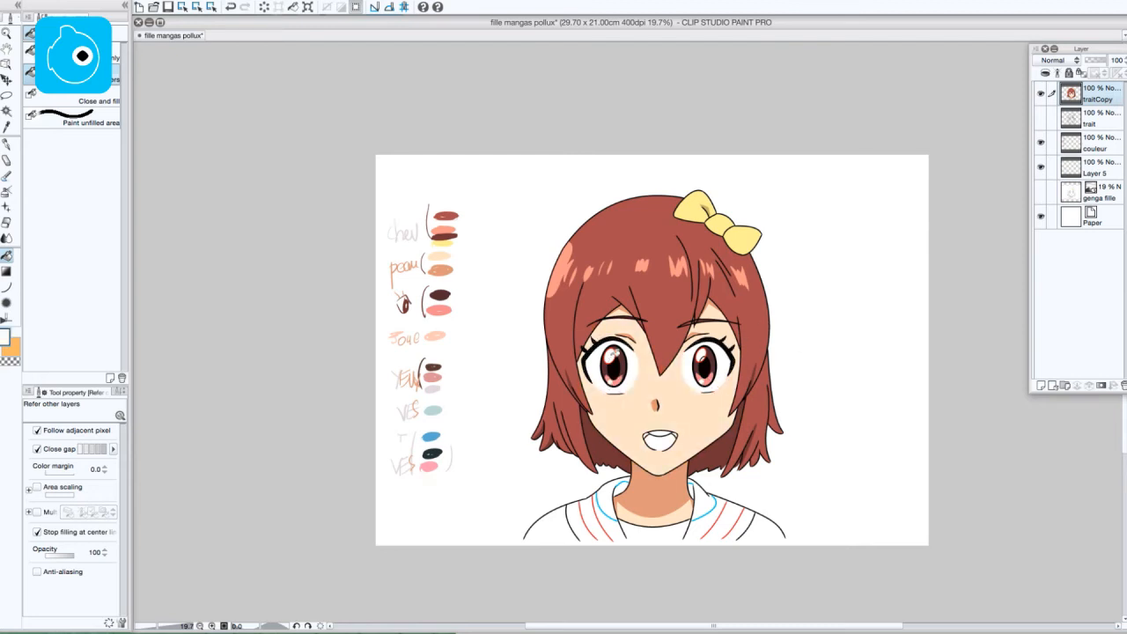
pyautogui.click(609, 359)
pyautogui.click(707, 353)
pyautogui.moveTo(159, 627); pyautogui.dragTo(167, 627)
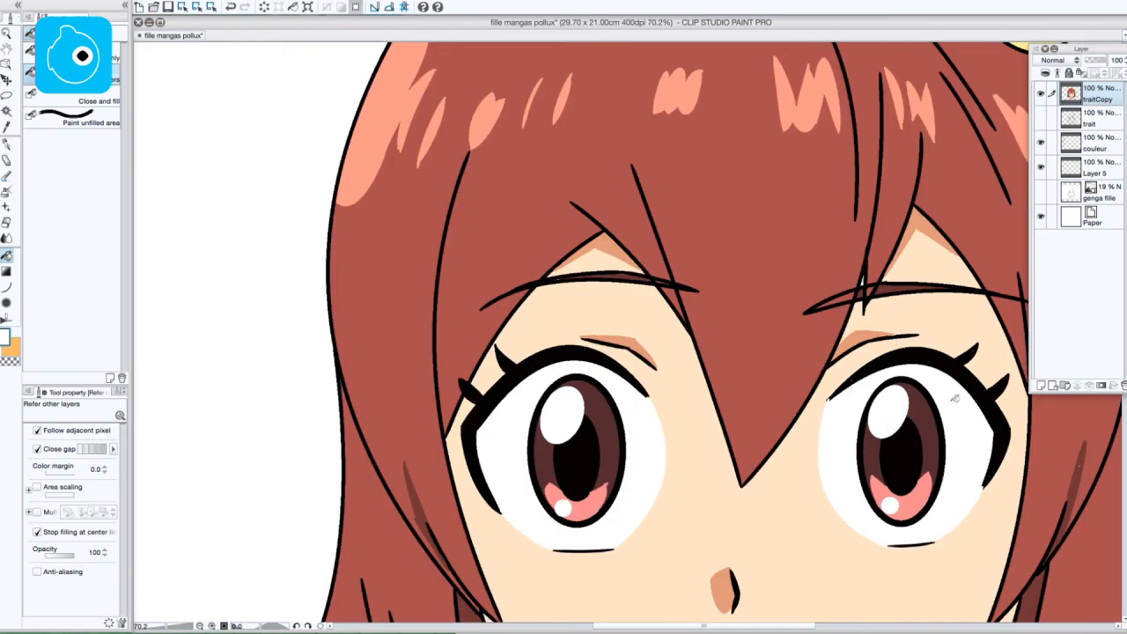
pyautogui.moveTo(840, 460); pyautogui.dragTo(752, 440)
pyautogui.moveTo(168, 627); pyautogui.dragTo(160, 627)
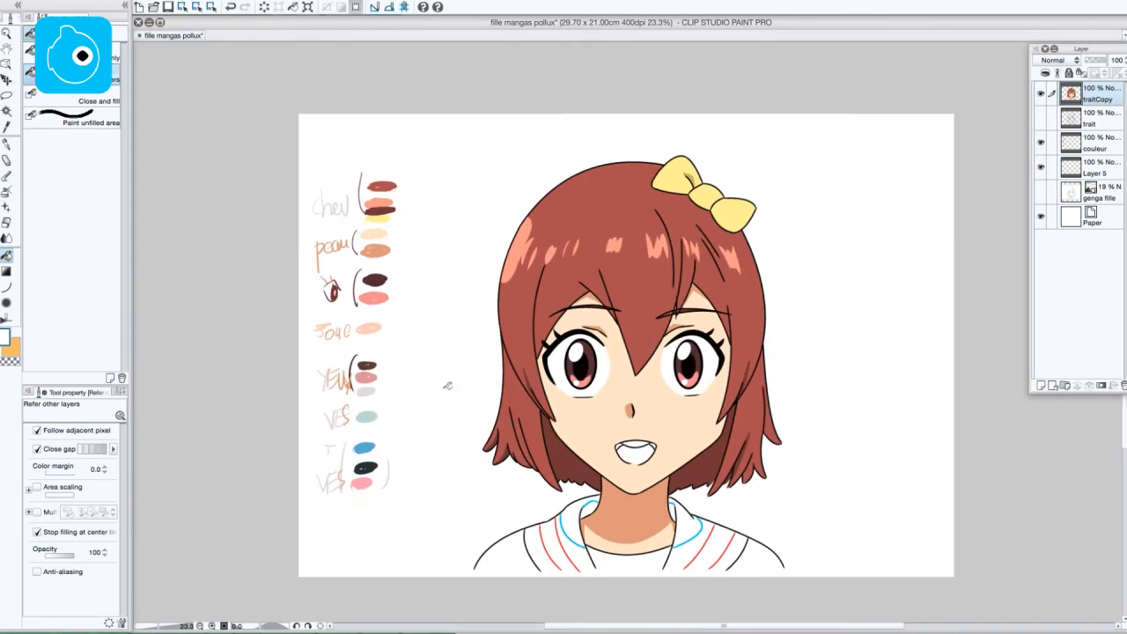
pyautogui.press('super+s')
# Sample the pink palette swatch, adjust its tint on the colour wheel, and fill the tongue with it
pyautogui.doubleClick(4, 339)
pyautogui.click(476, 271)
pyautogui.click(362, 483)
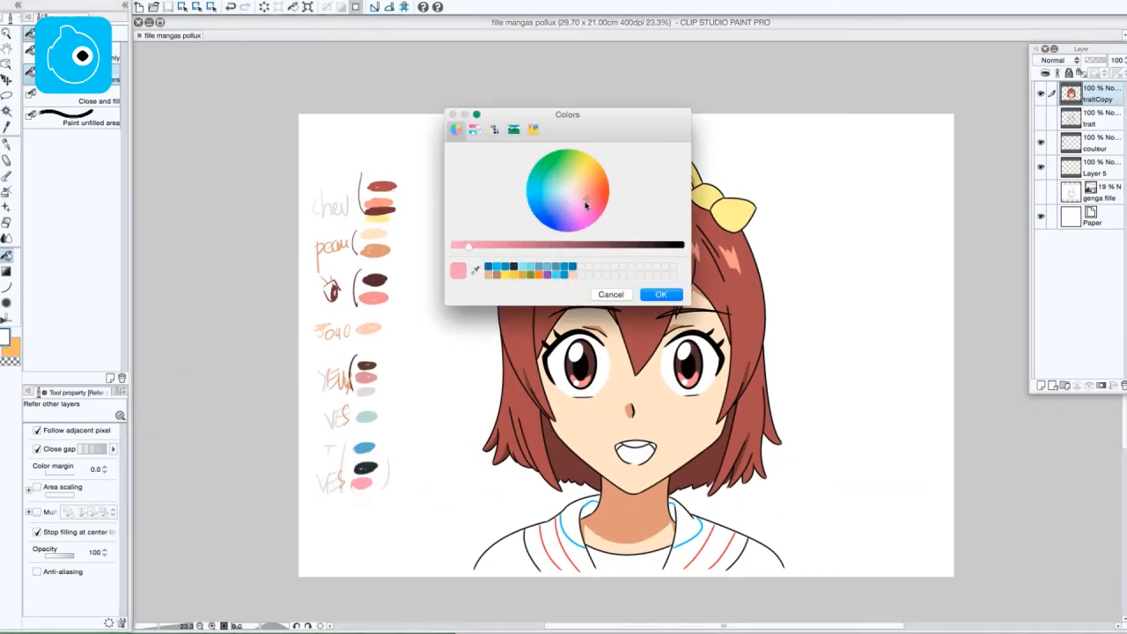
pyautogui.click(582, 201)
pyautogui.click(661, 295)
pyautogui.click(636, 454)
# Darken the pink for the mouth's shaded areas, fill the open mouth with it, and save the file
pyautogui.moveTo(468, 246); pyautogui.dragTo(543, 247)
pyautogui.doubleClick(4, 339)
pyautogui.click(660, 296)
pyautogui.click(636, 454)
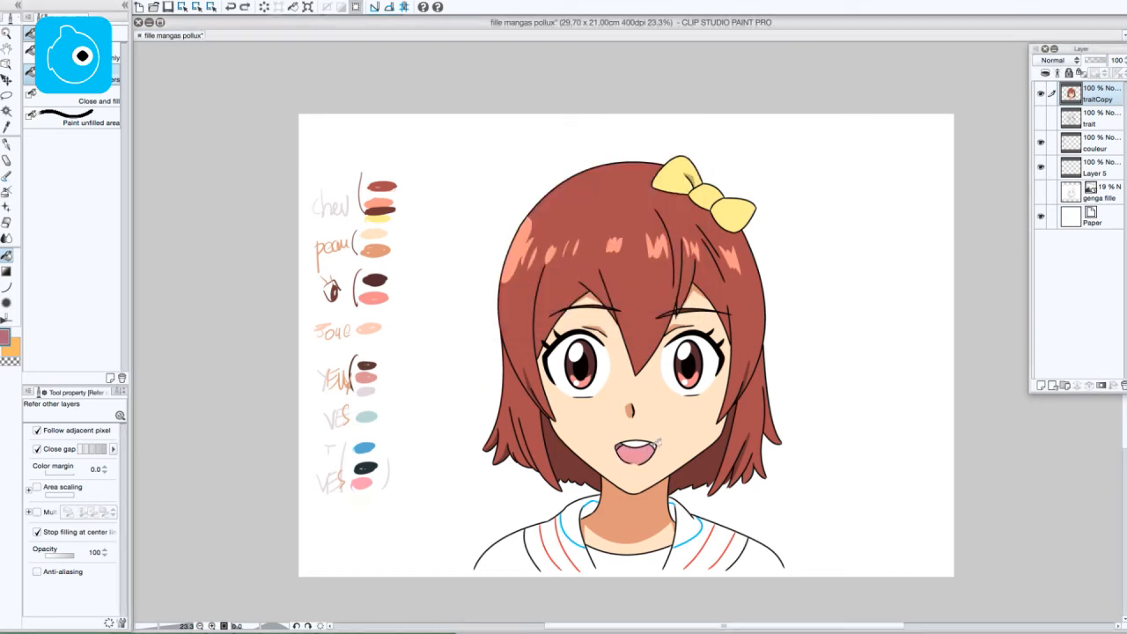
pyautogui.press('super+s')
# Draw a straight line with the Curve tool between the shoulder ends to close off the bust's bottom edge
pyautogui.press('u')
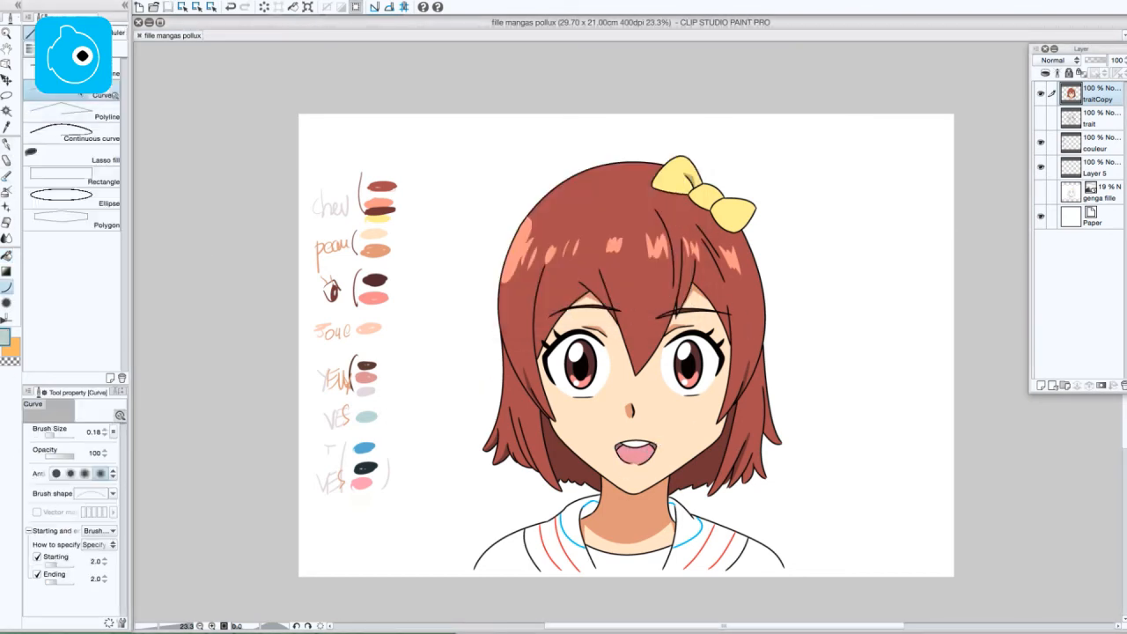
pyautogui.moveTo(474, 570); pyautogui.dragTo(784, 570)
pyautogui.click(784, 571)
# Fill the lower collar areas on both sides with light teal and undo the last fill
pyautogui.press('g')
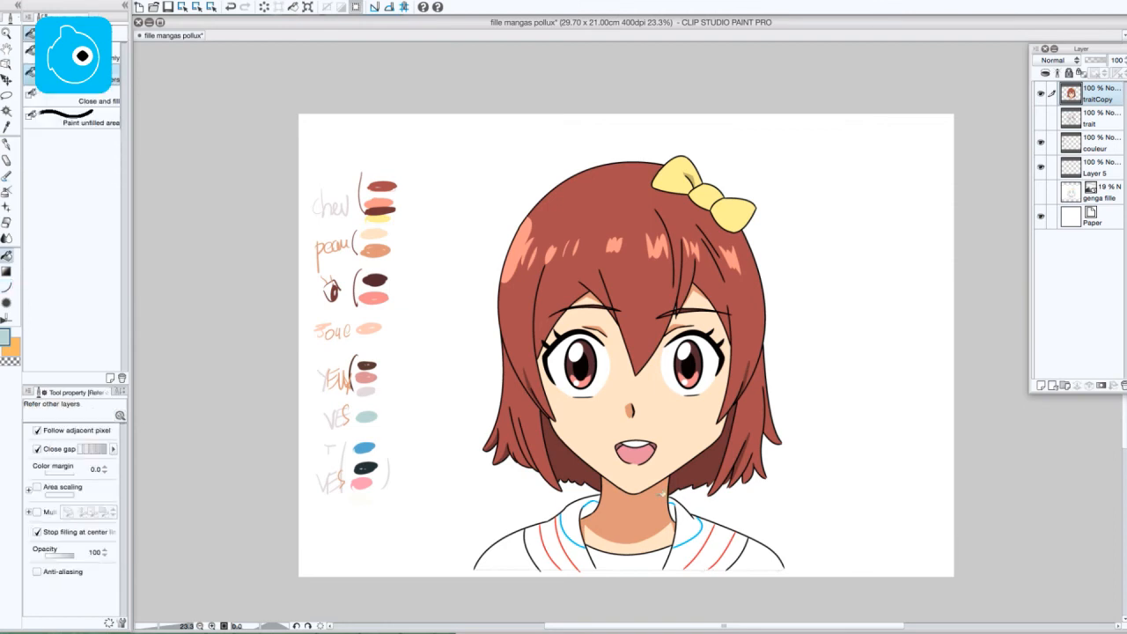
pyautogui.click(575, 552)
pyautogui.click(690, 541)
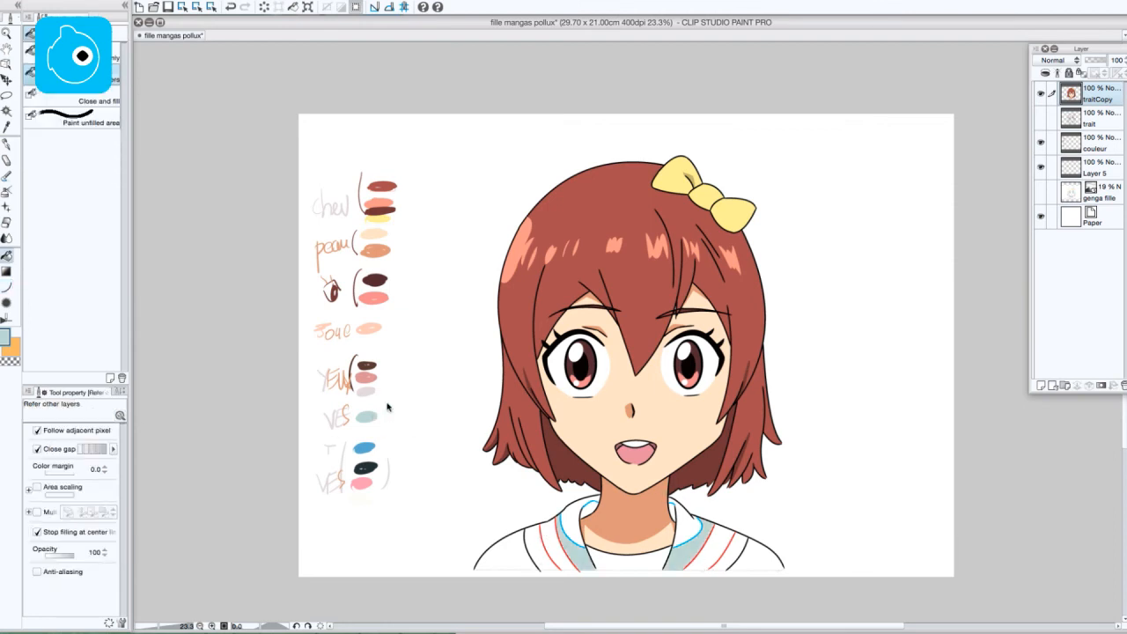
pyautogui.hotkey('ctrl', 'z')
# Fill the shirt with the blue swatch and the jacket's shoulders and stripes with the dark swatch
pyautogui.keyDown('alt'); pyautogui.click(370, 448); pyautogui.keyUp('alt')
pyautogui.click(629, 561)
pyautogui.keyDown('alt'); pyautogui.click(367, 468); pyautogui.keyUp('alt')
pyautogui.click(509, 555)
pyautogui.click(756, 555)
pyautogui.click(717, 547)
pyautogui.click(555, 546)
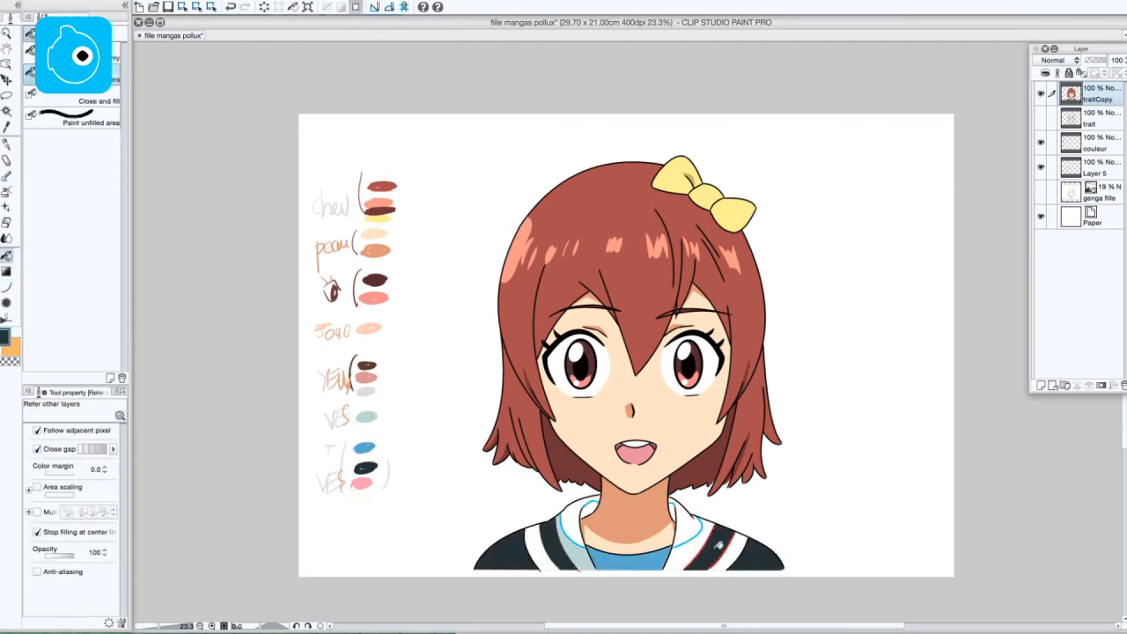
# Pick the light teal swatch and fill the remaining parts of the collar on both sides with it
pyautogui.keyDown('alt'); pyautogui.click(366, 417); pyautogui.keyUp('alt')
pyautogui.click(579, 519)
pyautogui.click(692, 524)
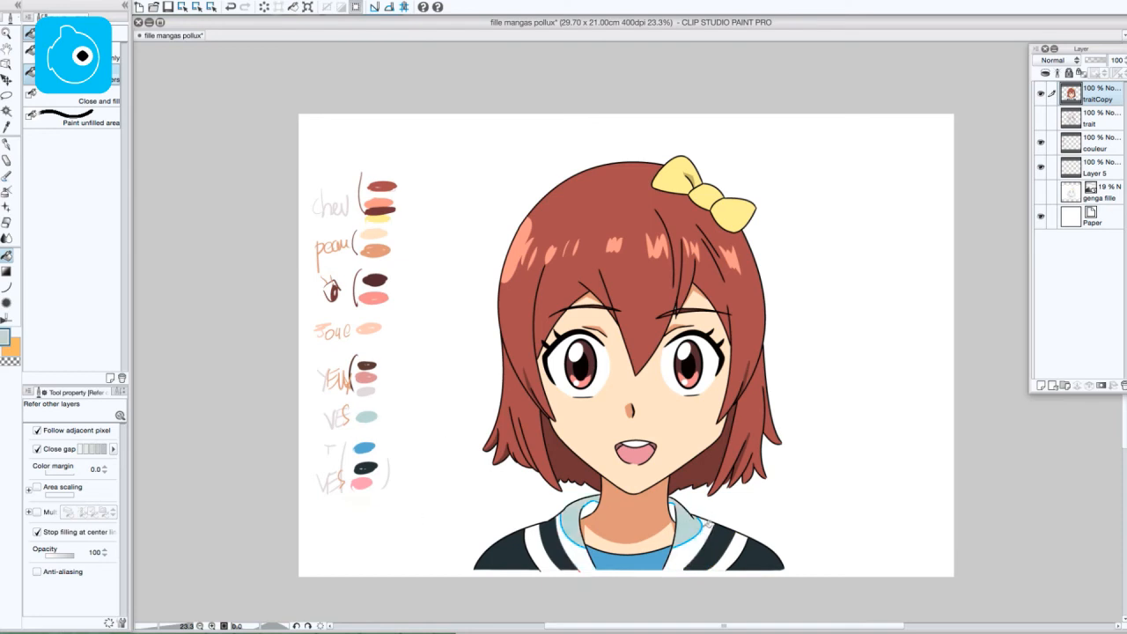
pyautogui.click(703, 527)
pyautogui.click(579, 544)
# Darken the teal, fill the inner collar shadows on both sides of the neck, and save the file
pyautogui.doubleClick(5, 339)
pyautogui.moveTo(497, 245); pyautogui.dragTo(528, 245)
pyautogui.click(660, 295)
pyautogui.click(588, 508)
pyautogui.click(675, 509)
pyautogui.hotkey('ctrl', 's')
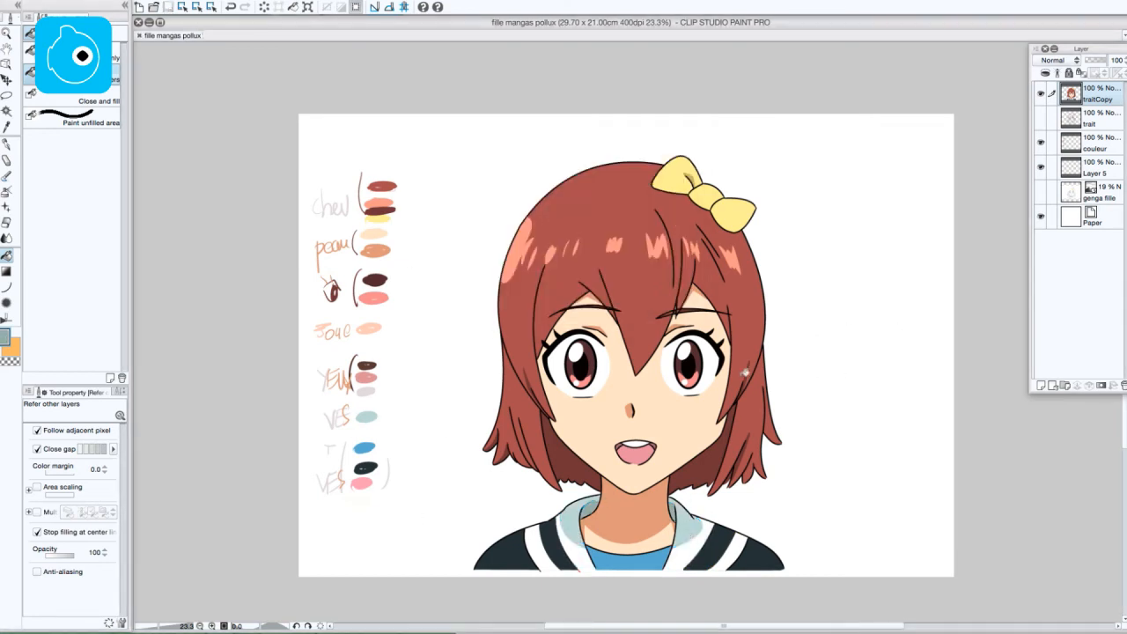
# Sample the tongue pink and patch the gap in the mouth's lower outline using the Curve tool
pyautogui.click(165, 627)
pyautogui.moveTo(590, 393); pyautogui.dragTo(578, 125)
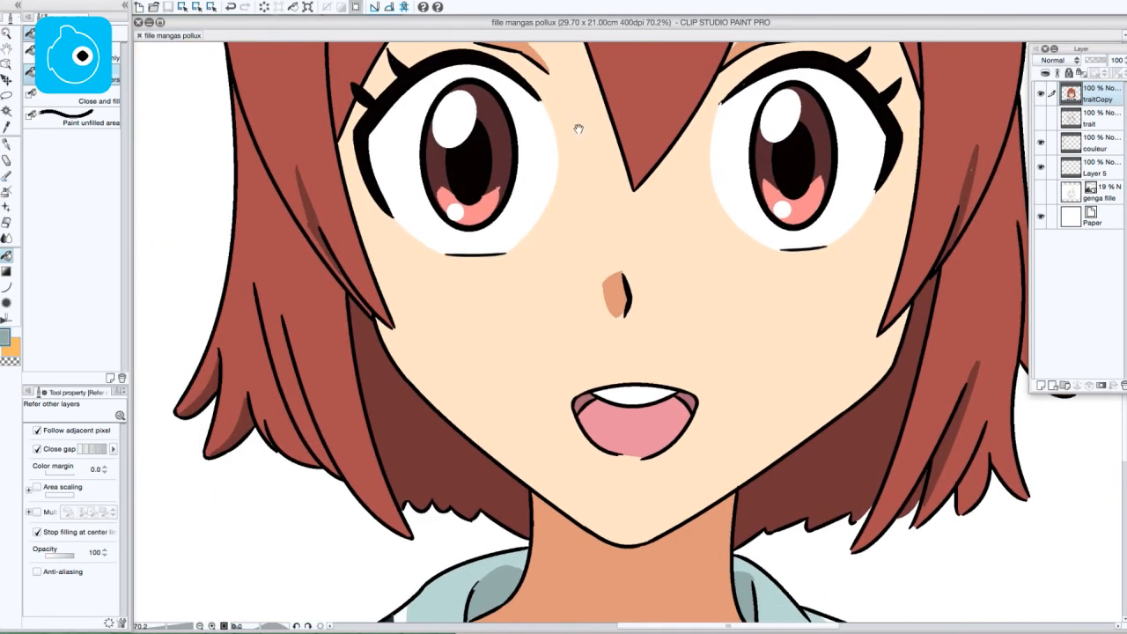
pyautogui.press('p')
pyautogui.press('u')
pyautogui.keyDown('alt'); pyautogui.click(629, 432); pyautogui.keyUp('alt')
pyautogui.click(628, 457)
pyautogui.moveTo(613, 453); pyautogui.dragTo(641, 458)
# Clean up the lower lip edge with sampled colours and a 0.56 brush size, and save the file
pyautogui.keyDown('alt'); pyautogui.click(606, 451); pyautogui.keyUp('alt')
pyautogui.click(615, 456)
pyautogui.keyDown('alt'); pyautogui.click(621, 450); pyautogui.keyUp('alt')
pyautogui.click(628, 458)
pyautogui.press(']')
pyautogui.press(']')
pyautogui.press(']')
pyautogui.click(627, 459)
pyautogui.keyDown('alt'); pyautogui.click(614, 470); pyautogui.keyUp('alt')
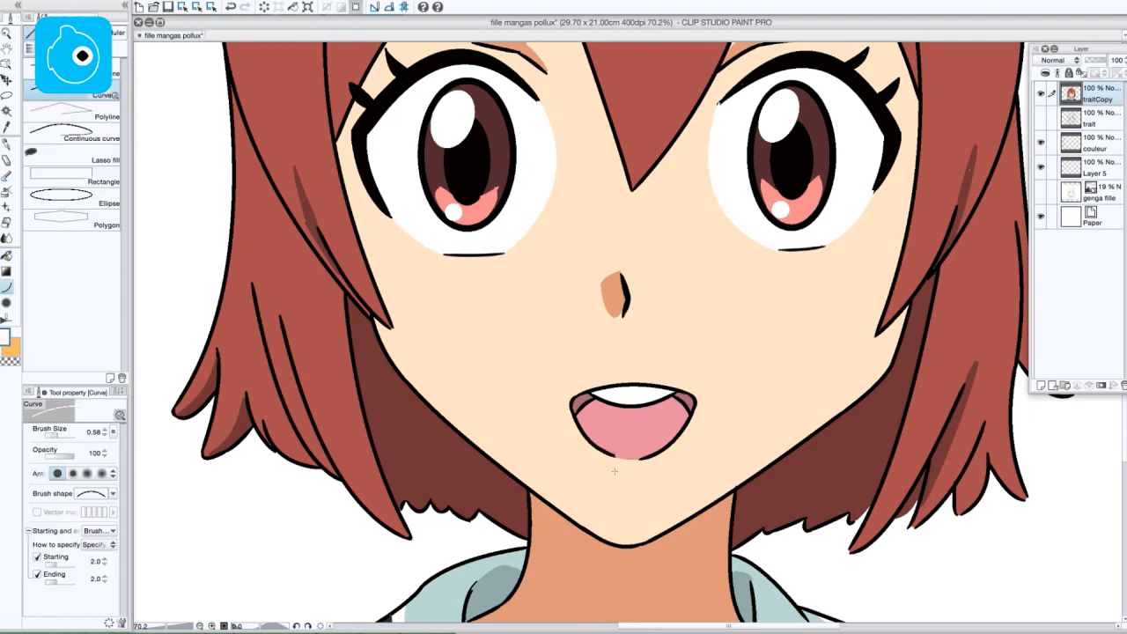
pyautogui.click(624, 464)
pyautogui.moveTo(531, 213); pyautogui.dragTo(536, 249)
pyautogui.click(159, 626)
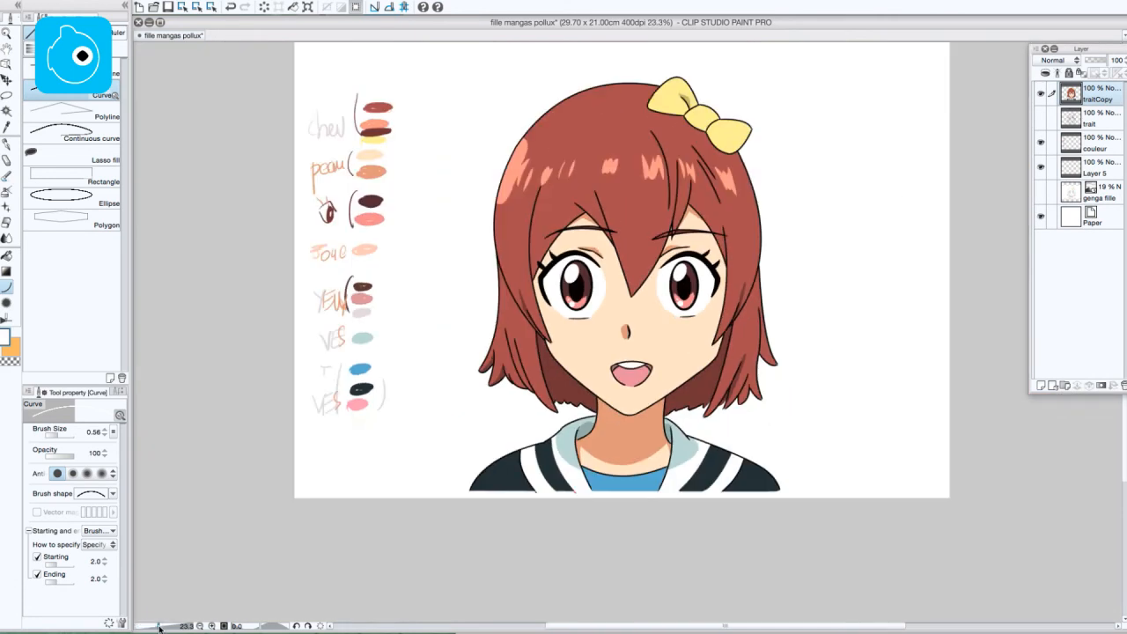
pyautogui.press('super+s')
# Add a new layer and draw an ellipse on each cheek for the blush, undoing the misdrawn one
pyautogui.moveTo(837, 144); pyautogui.dragTo(818, 182)
pyautogui.click(1041, 386)
pyautogui.click(75, 197)
pyautogui.moveTo(537, 367); pyautogui.dragTo(578, 398)
pyautogui.click(578, 398)
pyautogui.click(692, 397)
pyautogui.moveTo(648, 368)
pyautogui.mouseDown()
pyautogui.moveTo(692, 397)
pyautogui.moveTo(674, 365)
pyautogui.mouseUp()
pyautogui.press('super+z')
pyautogui.click(687, 396)
# Pick the peach swatch labelled joue and fill both cheek ellipses with it
pyautogui.press('i')
pyautogui.click(345, 289)
pyautogui.press('g')
pyautogui.click(558, 382)
pyautogui.click(674, 372)
pyautogui.click(674, 370)
# Apply a blur filter to the blush layer to soften the edges of both cheek ellipses
pyautogui.press('k')
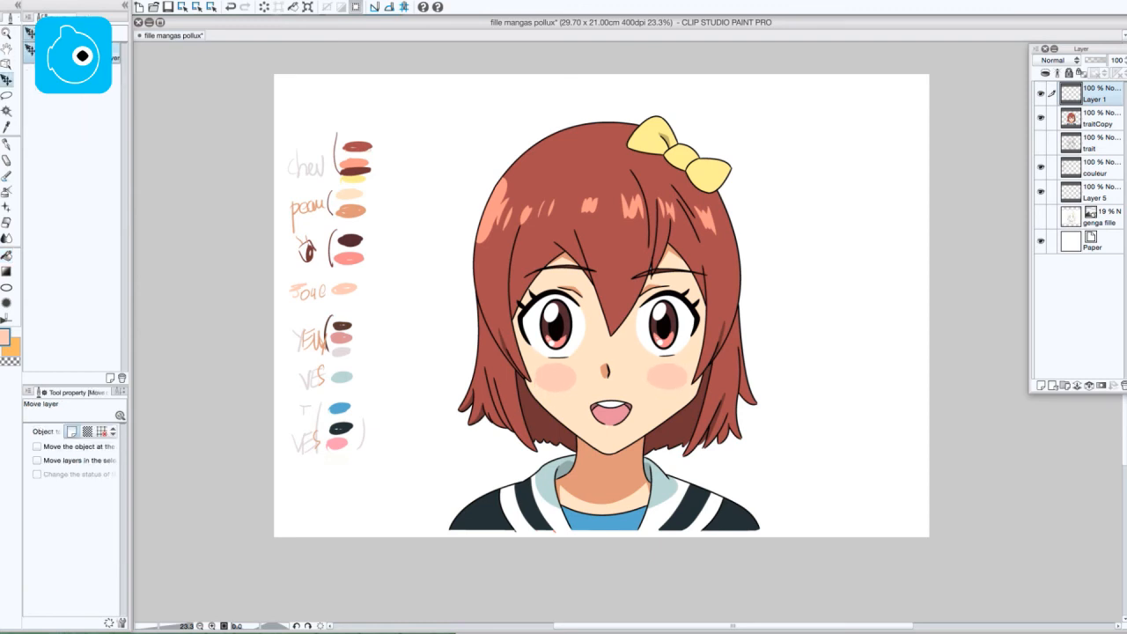
pyautogui.click(283, 0)
pyautogui.moveTo(294, 6)
pyautogui.click(385, 32)
pyautogui.click(436, 326)
pyautogui.moveTo(436, 326); pyautogui.dragTo(537, 328)
pyautogui.click(721, 307)
# Set the drawing colour to white and add a new layer for the small filled highlight on the left cheek
pyautogui.click(6, 288)
pyautogui.doubleClick(5, 337)
pyautogui.click(574, 191)
pyautogui.click(568, 192)
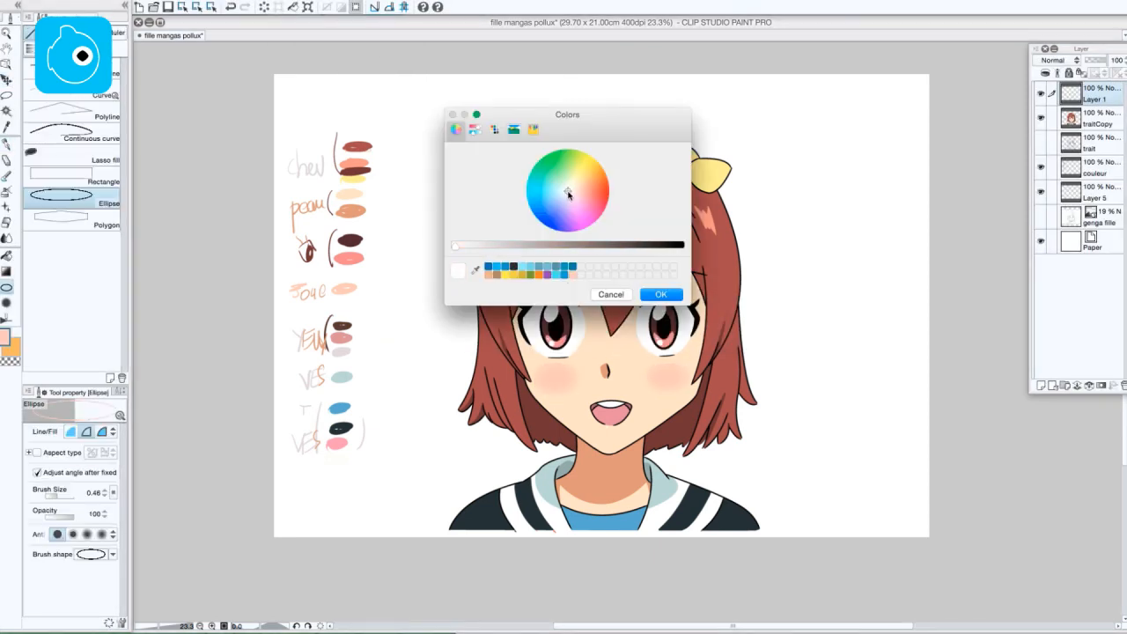
pyautogui.click(661, 295)
pyautogui.press('super+shift+n')
pyautogui.press('g')
pyautogui.press('g')
pyautogui.press('g')
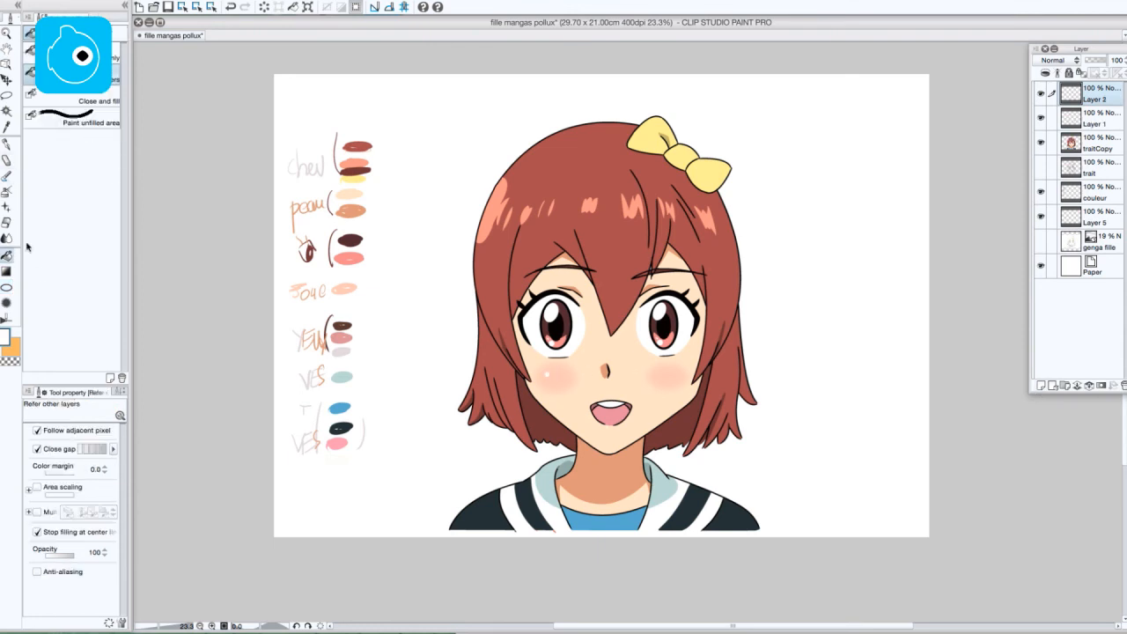
# Undo the last changes and, on another new layer, draw and fill small white ellipse highlights on the cheeks
pyautogui.click(230, 7)
pyautogui.click(231, 7)
pyautogui.click(6, 288)
pyautogui.click(1041, 386)
pyautogui.moveTo(673, 368); pyautogui.dragTo(681, 378)
pyautogui.click(7, 257)
pyautogui.click(543, 374)
pyautogui.click(677, 373)
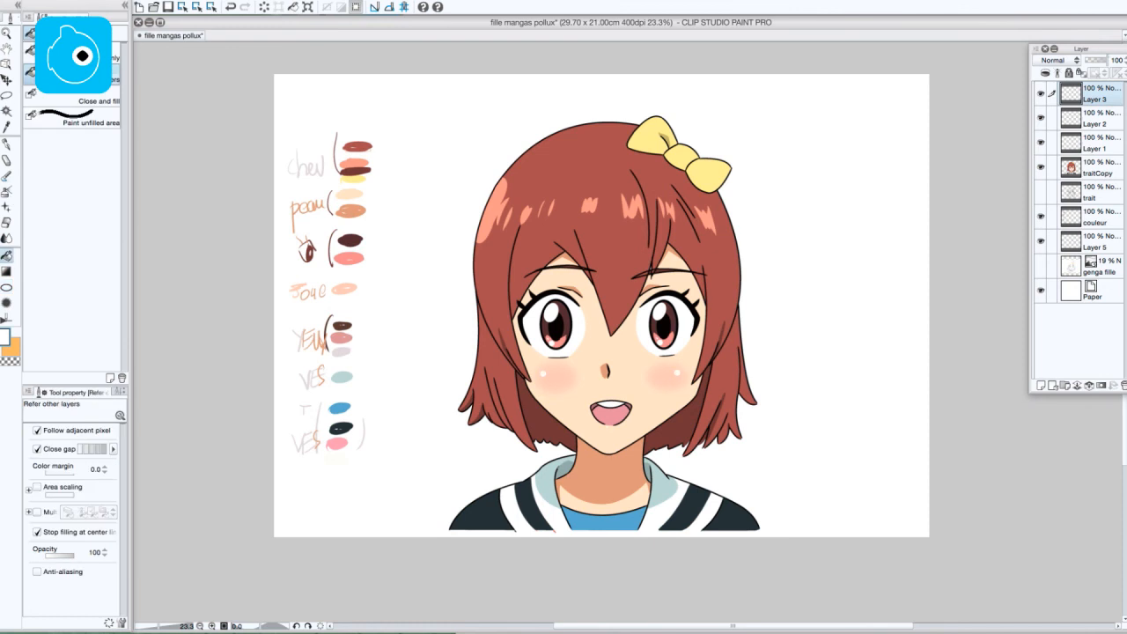
# Set the top cheek highlight layer's opacity to 30%, save the file, and hide the couleur layer
pyautogui.moveTo(1097, 61); pyautogui.dragTo(1092, 61)
pyautogui.press('super+s')
pyautogui.click(1041, 217)
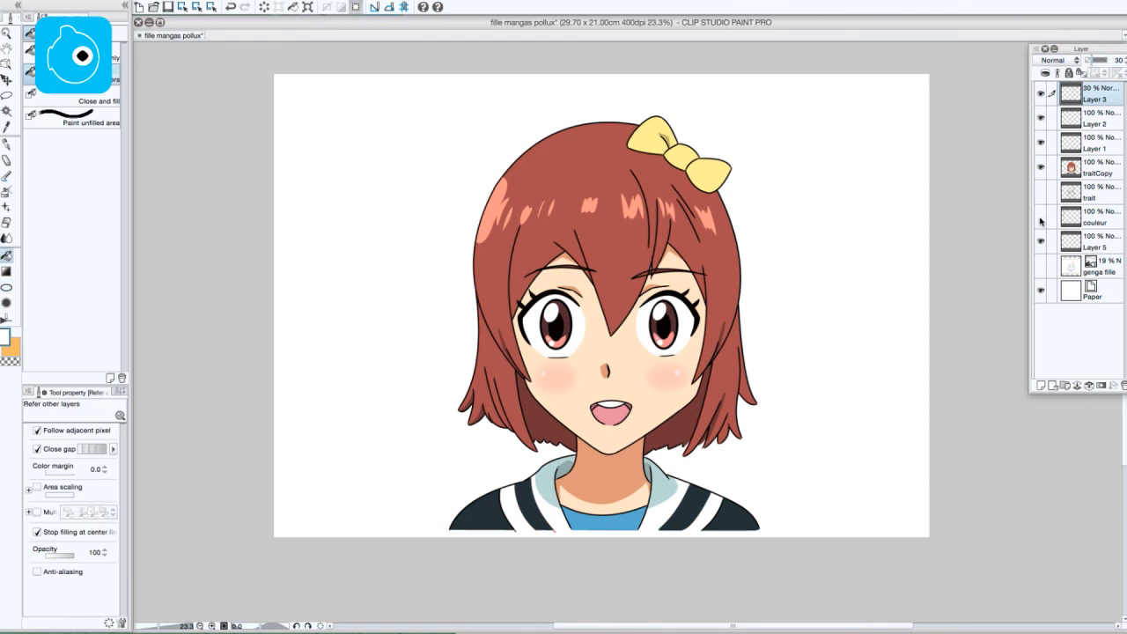